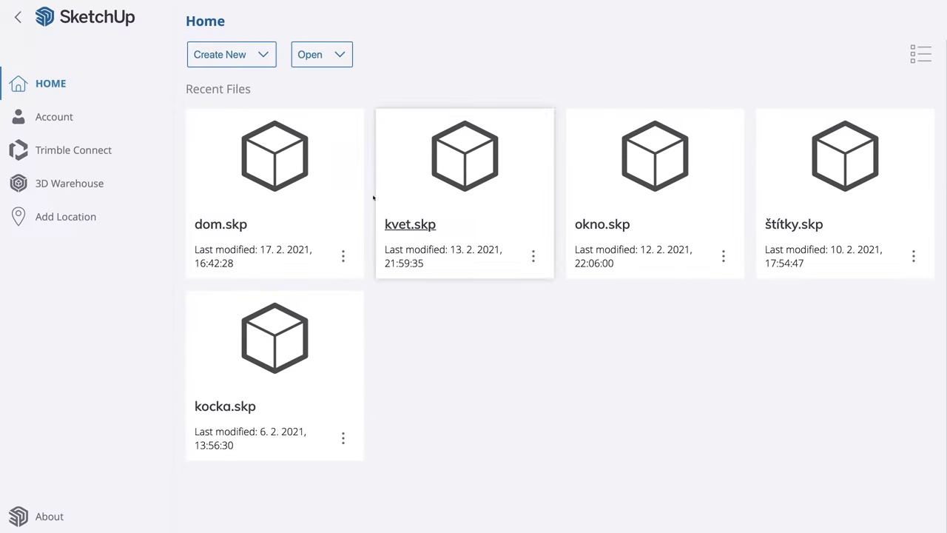
Create a new blank model from the Home screen, discarding the previous model's unsaved changes.
left_click(235, 55)
left_click(254, 135)
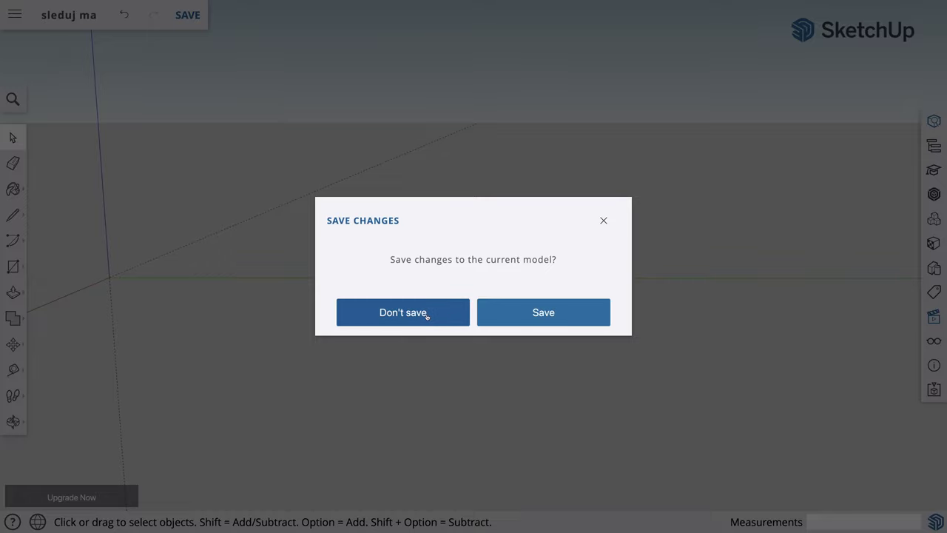
left_click(427, 313)
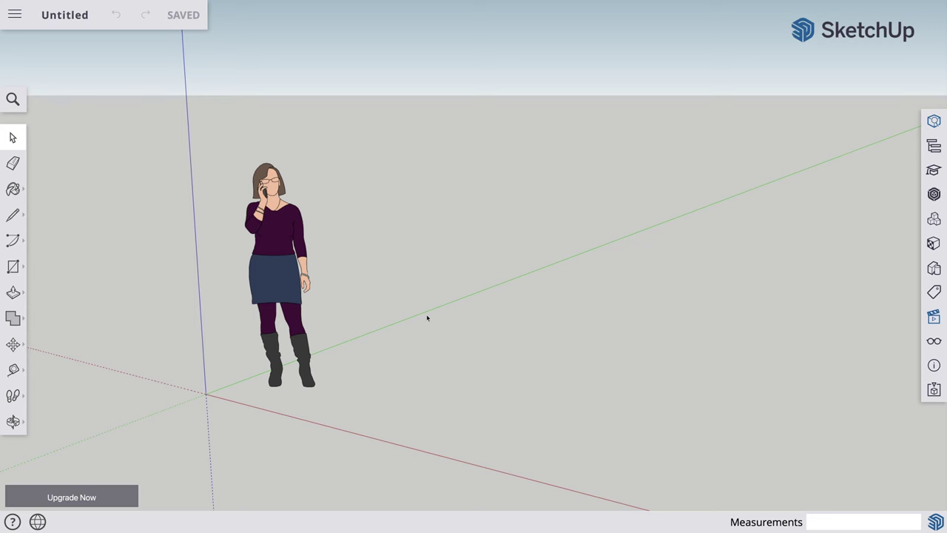
Save the untitled model as 'sleduj ma' in the SketchUp project, then delete the standing woman figure.
left_click(68, 20)
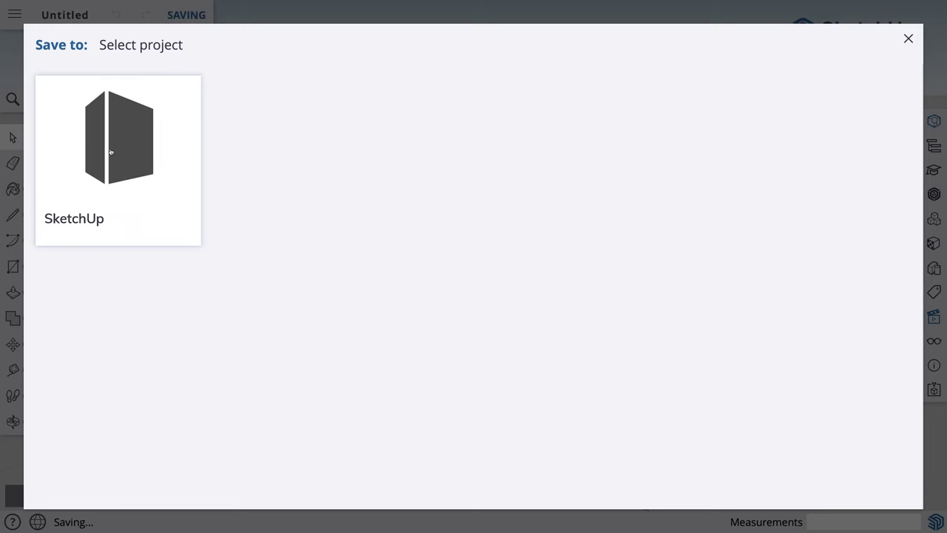
left_click(120, 158)
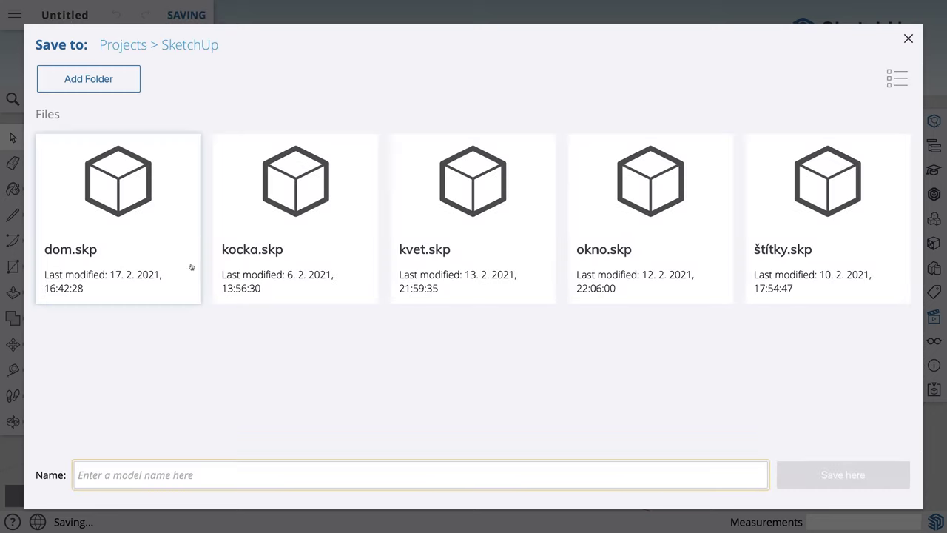
type("s")
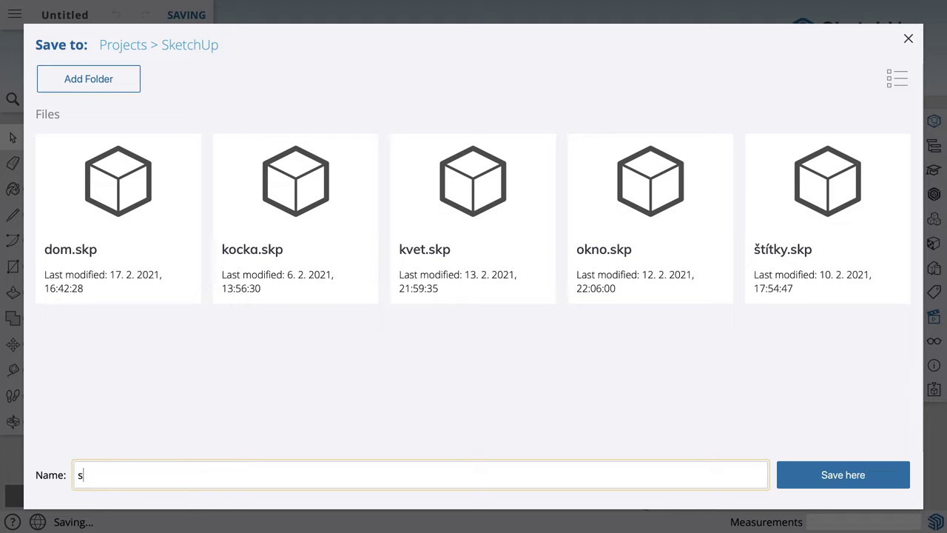
type("leduj ")
type("ma")
left_click(813, 477)
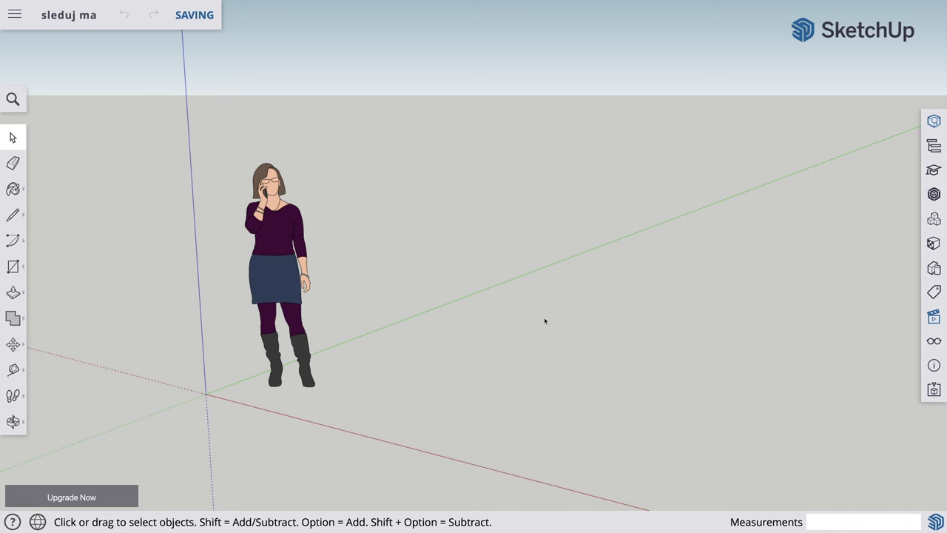
left_click_drag(205, 151, 363, 419)
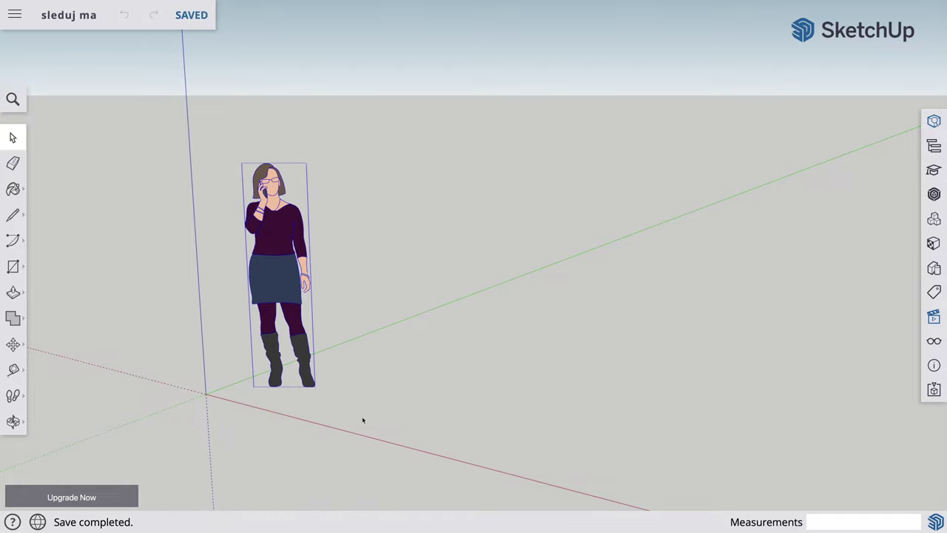
key("Delete")
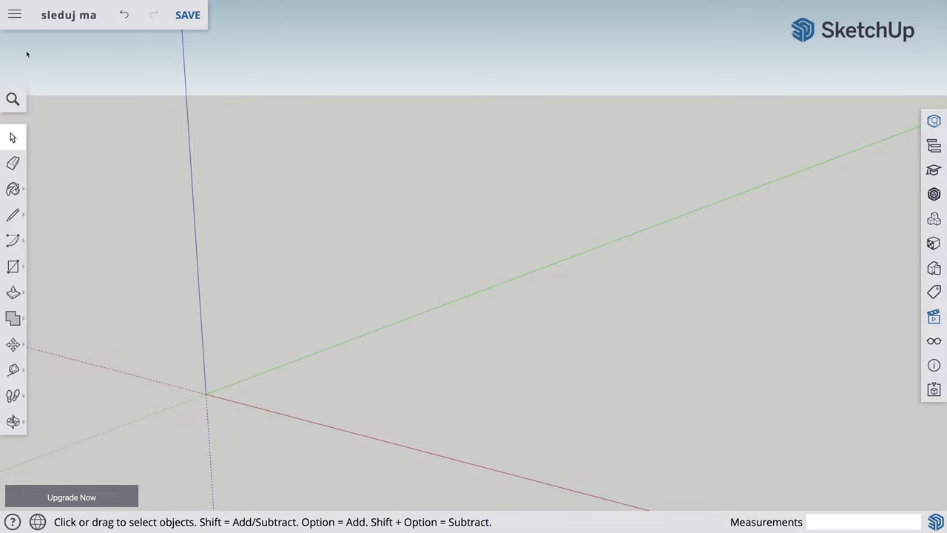
Insert Dom.skp from your computer into the scene as a component.
left_click(15, 16)
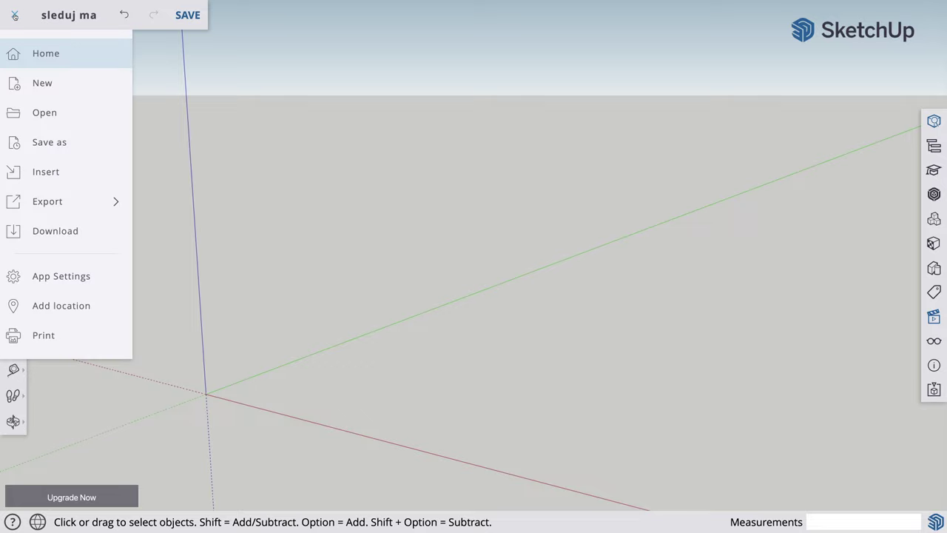
left_click(49, 176)
left_click(531, 281)
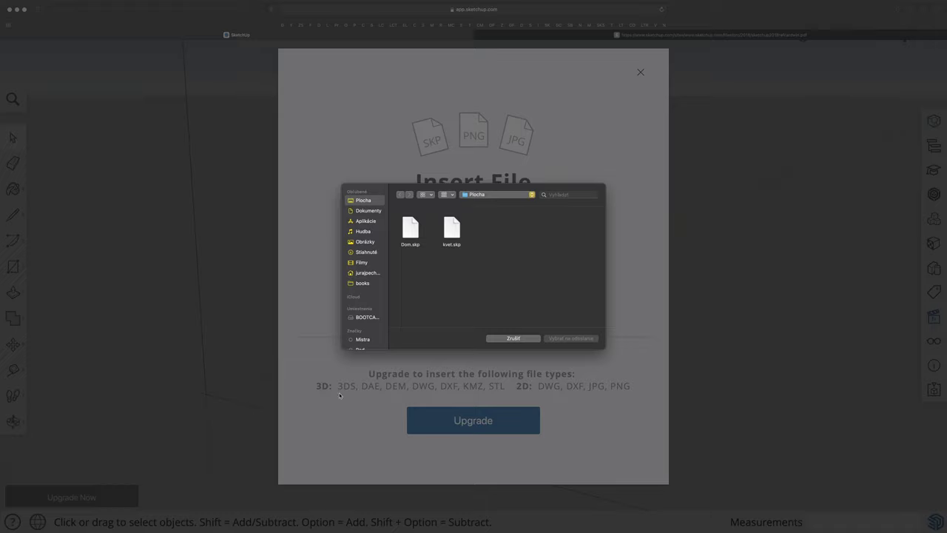
left_click(411, 235)
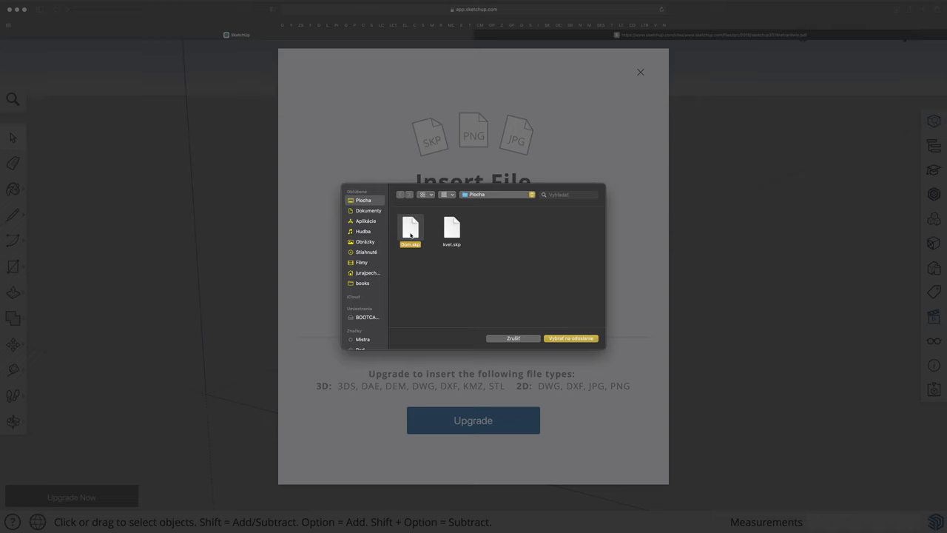
left_click(580, 340)
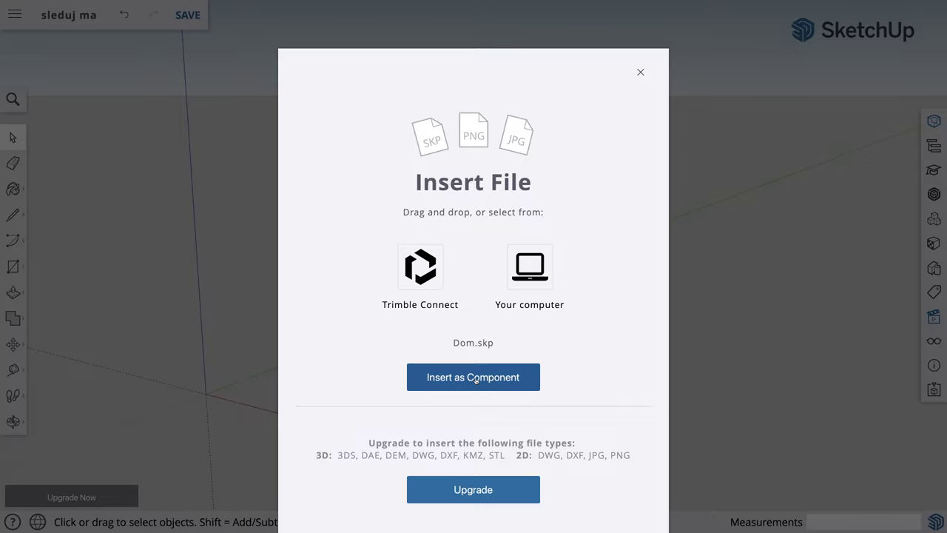
left_click(476, 378)
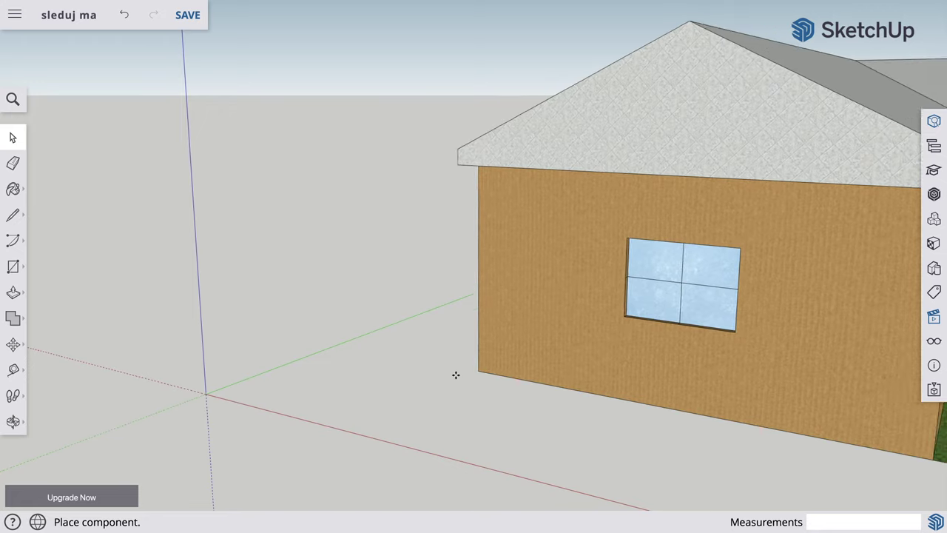
Place the house with its corner at the axes origin and zoom out.
left_click(208, 393)
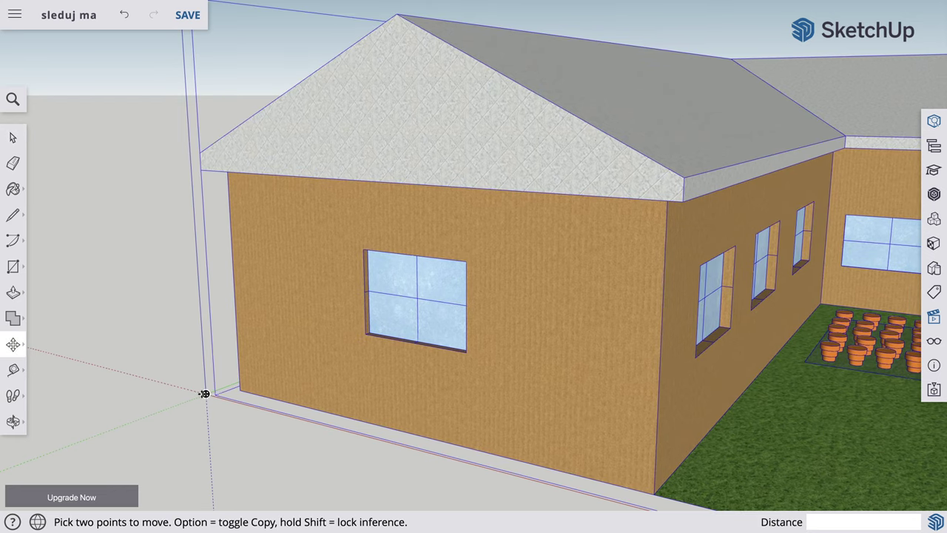
scroll(401, 396, "down", 3)
scroll(402, 396, "down", 2)
scroll(403, 398, "down", 2)
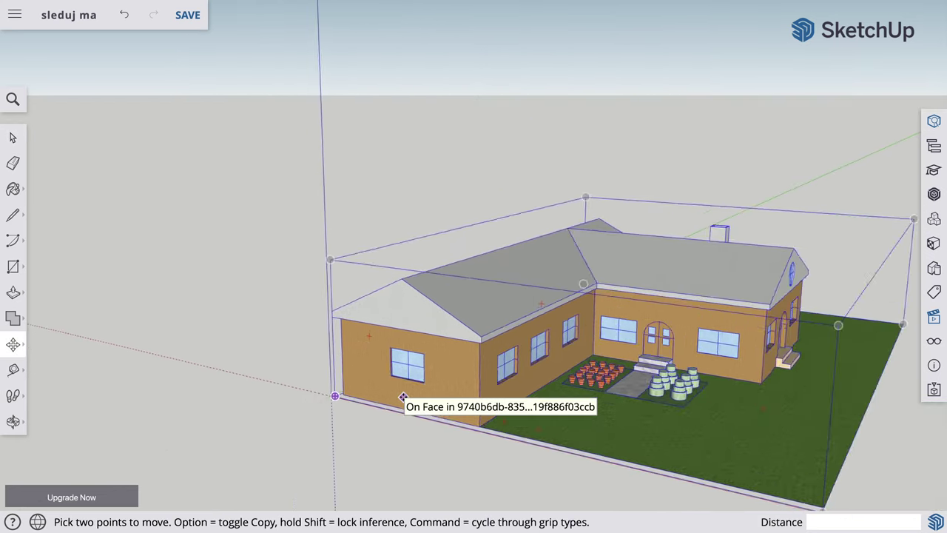
scroll(403, 397, "down", 2)
scroll(403, 398, "down", 1)
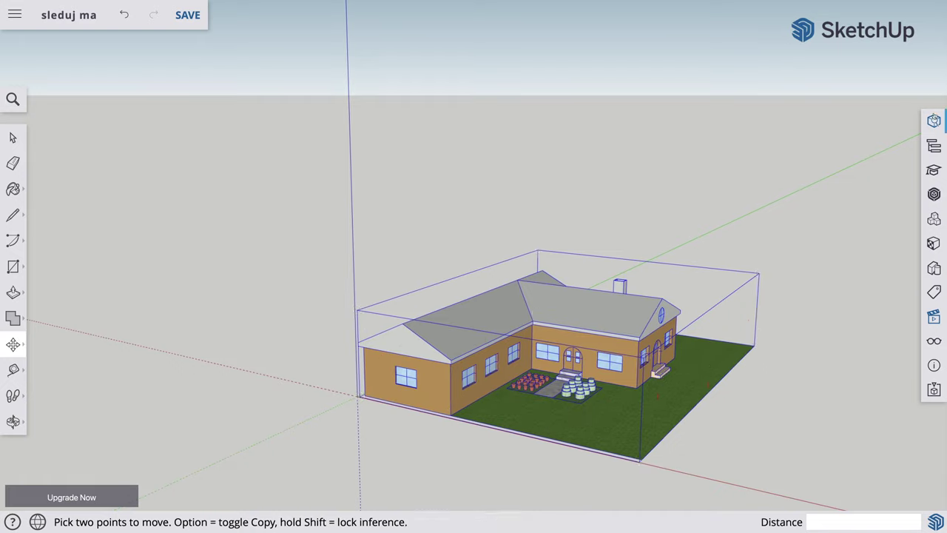
Check the house component's Entity Info, then close the panel and deselect the house.
left_click(934, 120)
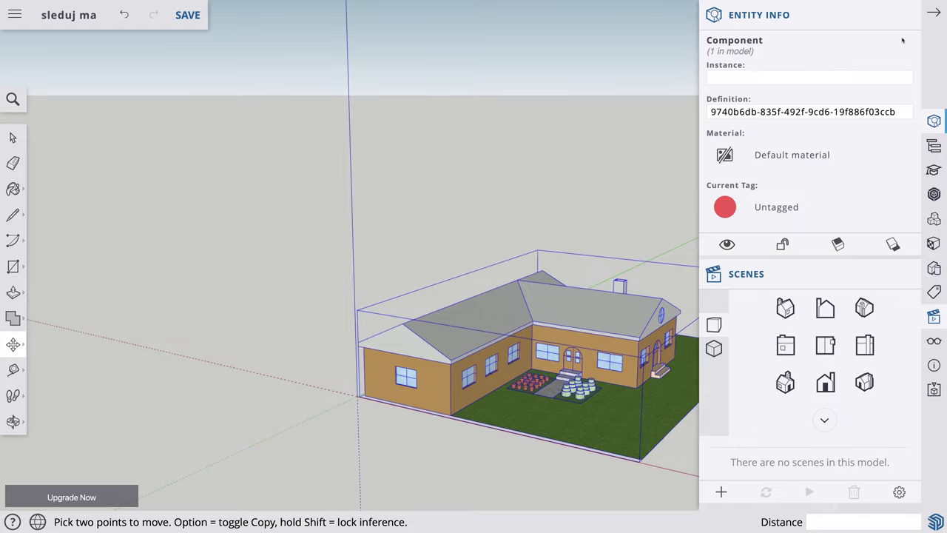
left_click(934, 13)
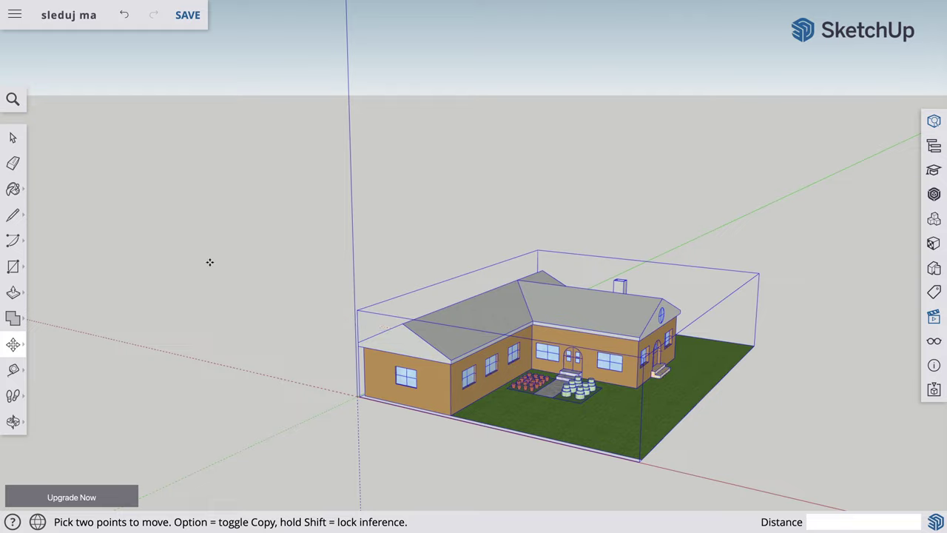
key("space")
left_click(257, 293)
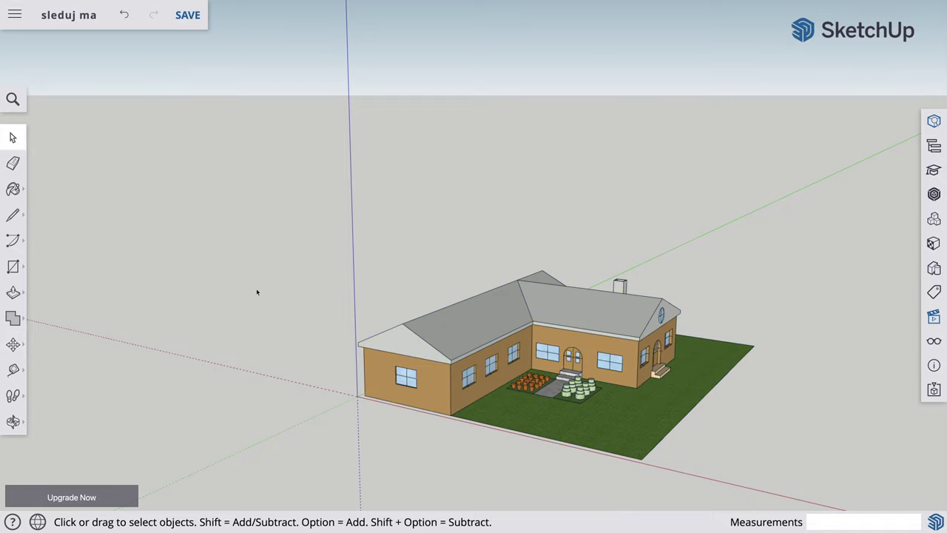
left_click(14, 15)
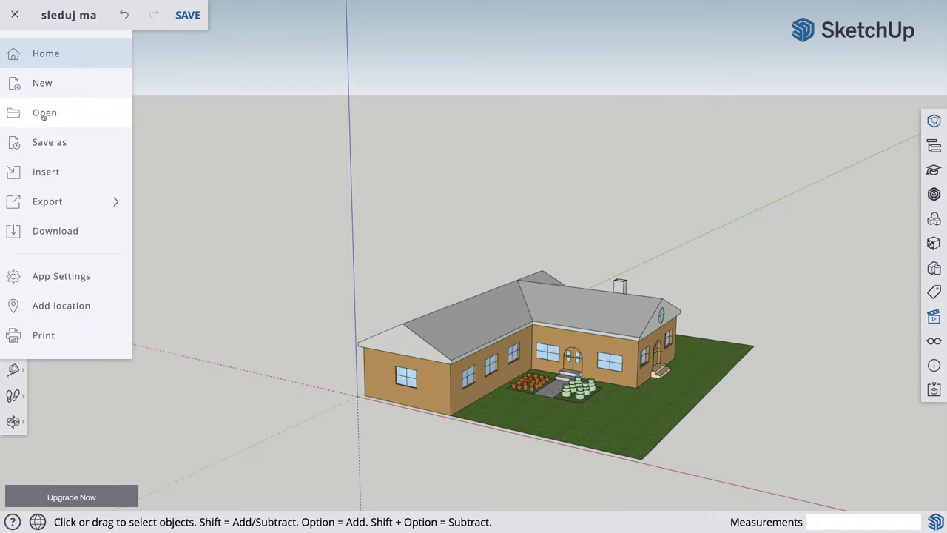
Insert kvet.skp from your computer as a component.
left_click(46, 173)
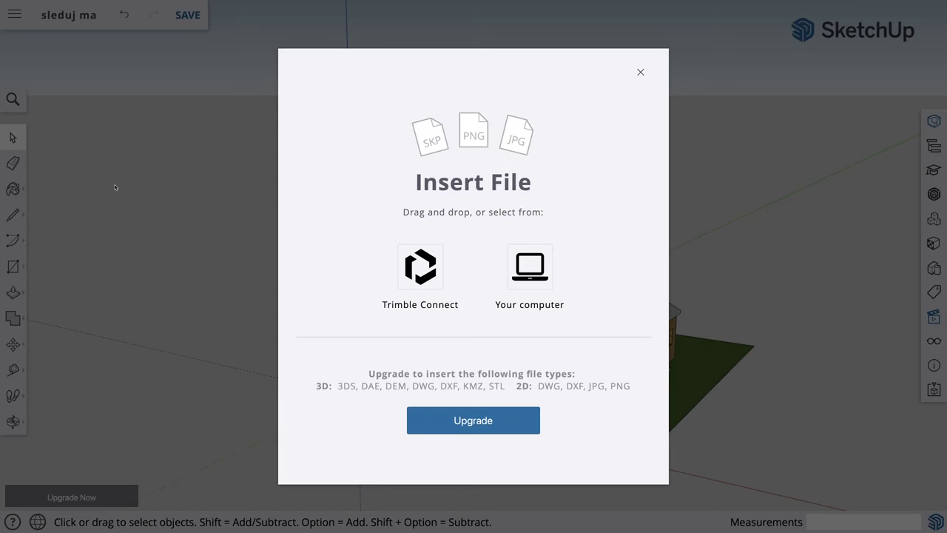
left_click(530, 278)
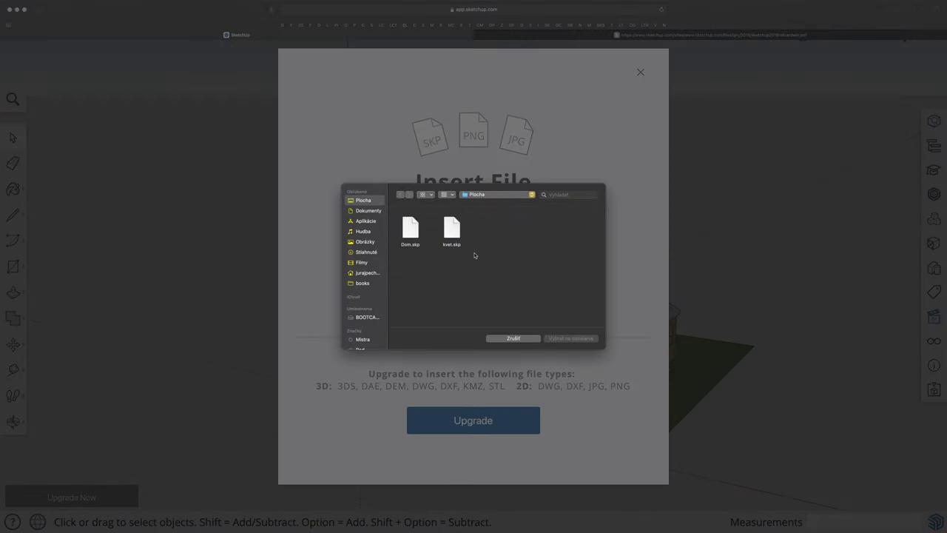
left_click(453, 234)
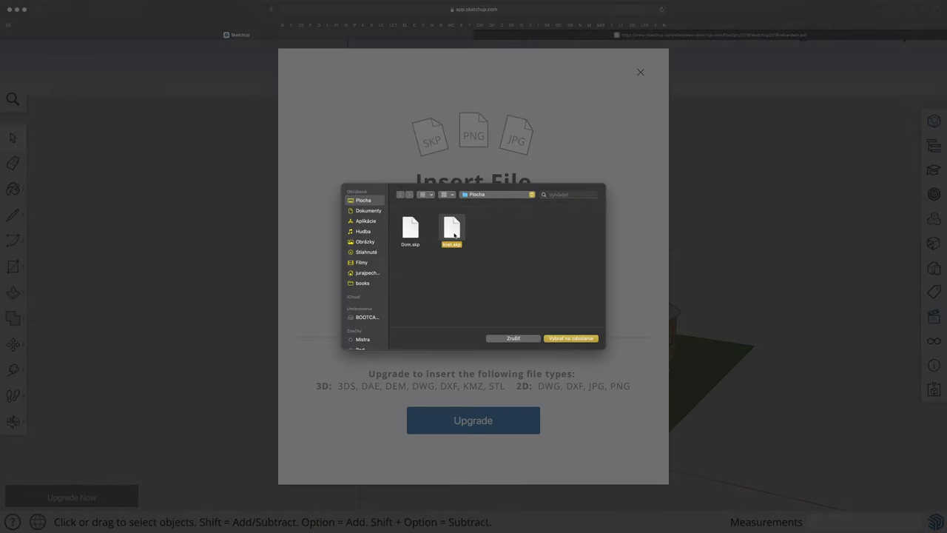
left_click(581, 338)
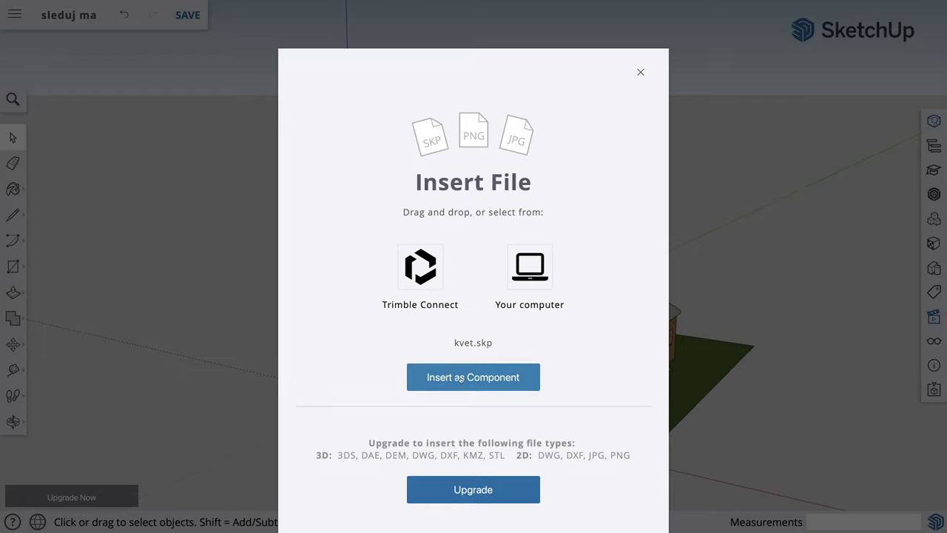
left_click(490, 381)
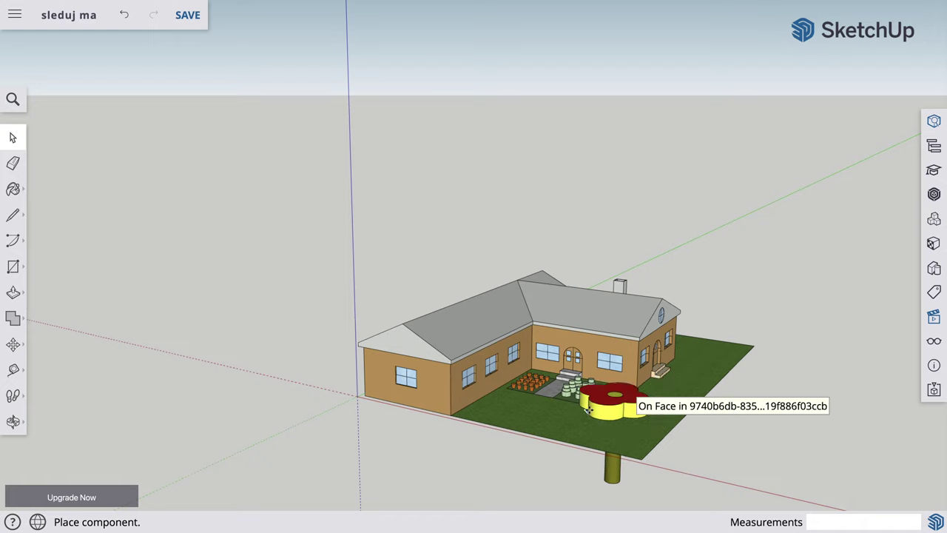
Place the flower in front of the house and switch to the front scene view.
left_click(660, 375)
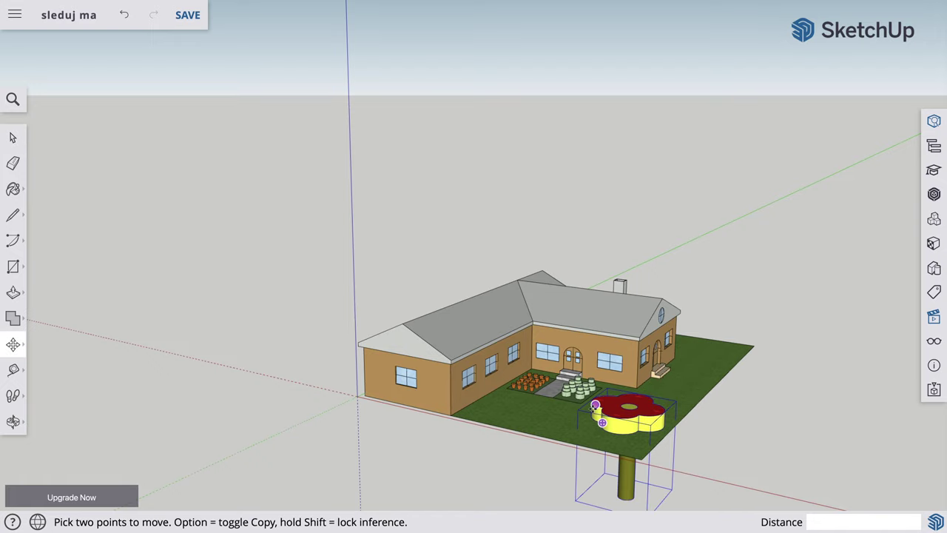
left_click(933, 320)
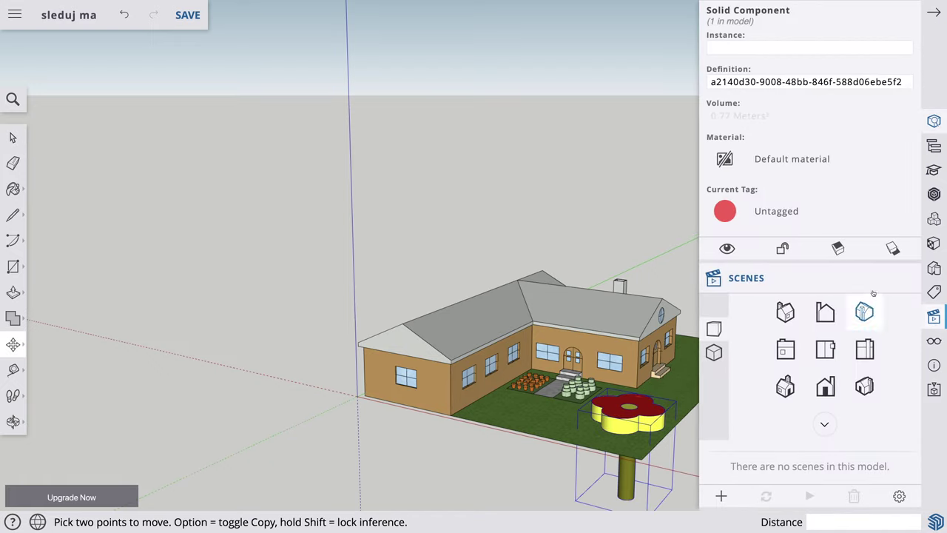
left_click(826, 388)
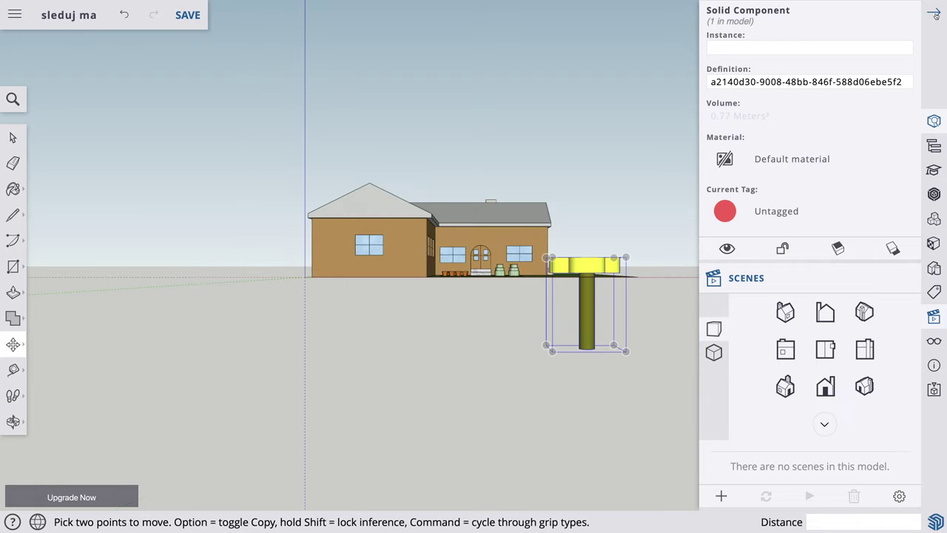
left_click(934, 12)
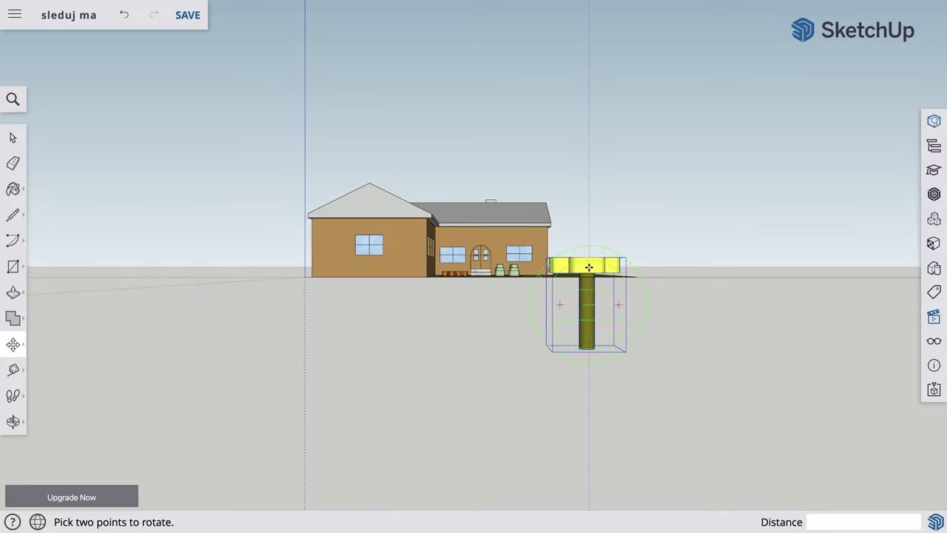
Move the flower tree up so its stem rests at ground level, then orbit back to perspective.
left_click(589, 268)
left_click(585, 275)
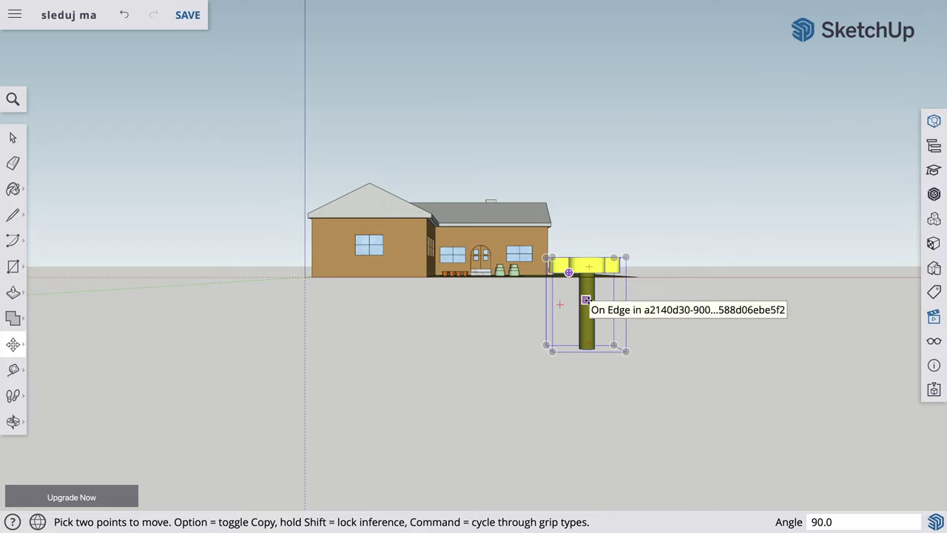
left_click(585, 300)
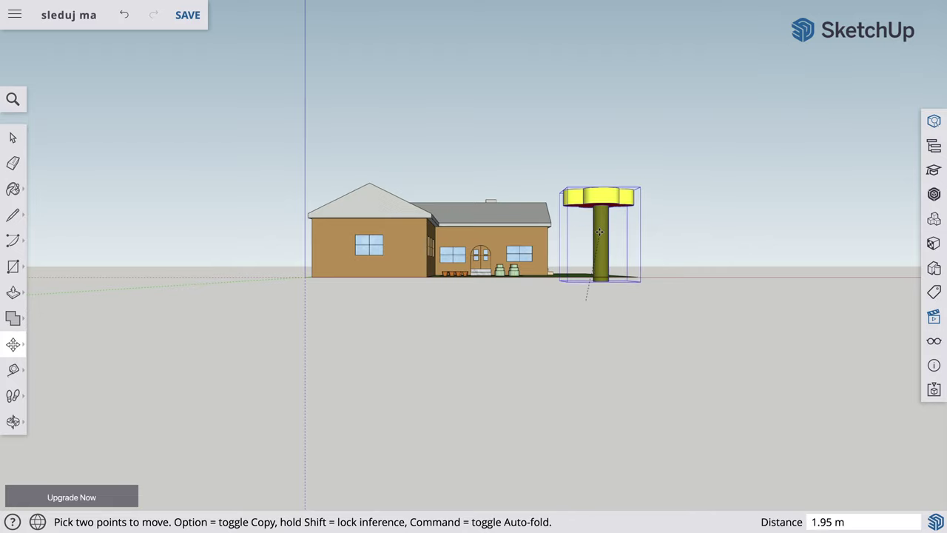
left_click(599, 228)
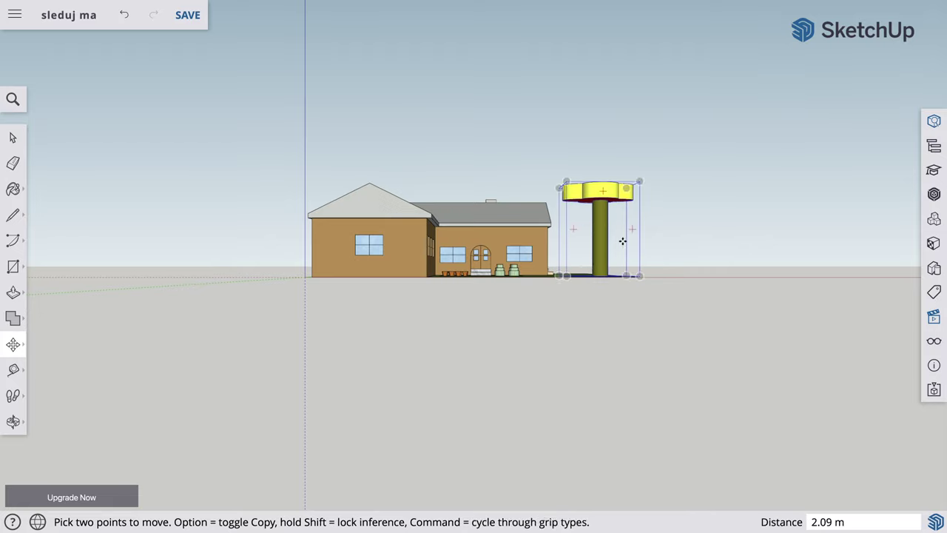
key("o")
mouse_move(700, 264)
left_mouse_down()
mouse_move(559, 347)
mouse_move(387, 351)
mouse_move(440, 395)
mouse_move(299, 383)
left_mouse_up()
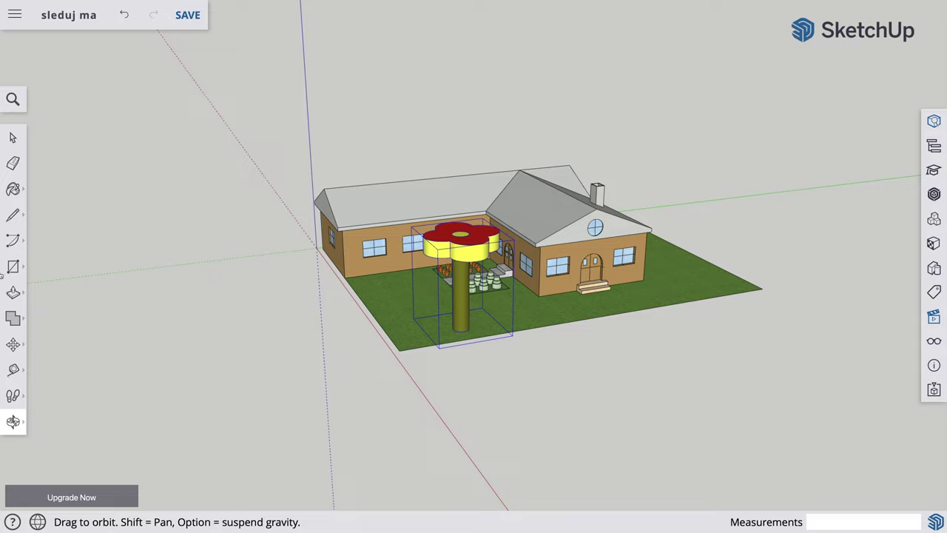
Try the Push/Pull, Offset and Move tools, ending on the Scale tool.
left_click(23, 292)
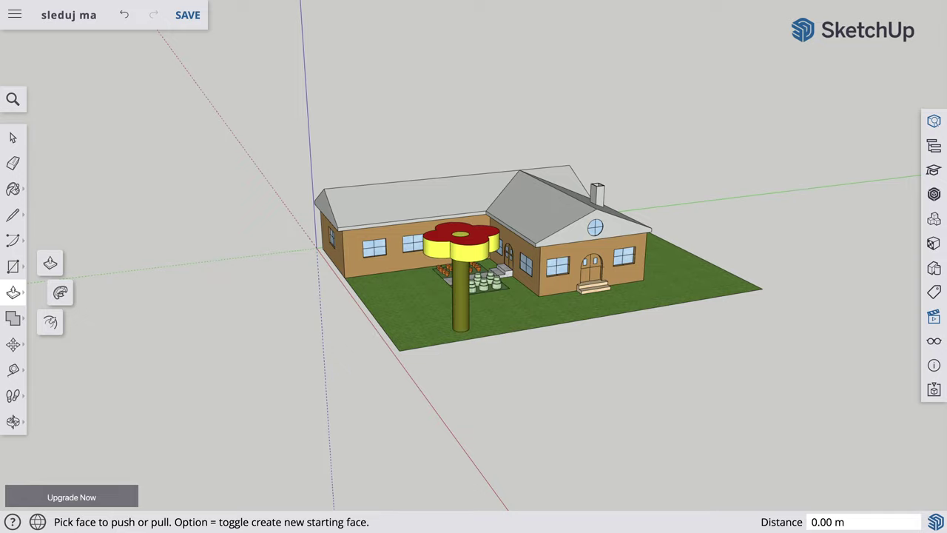
key("f")
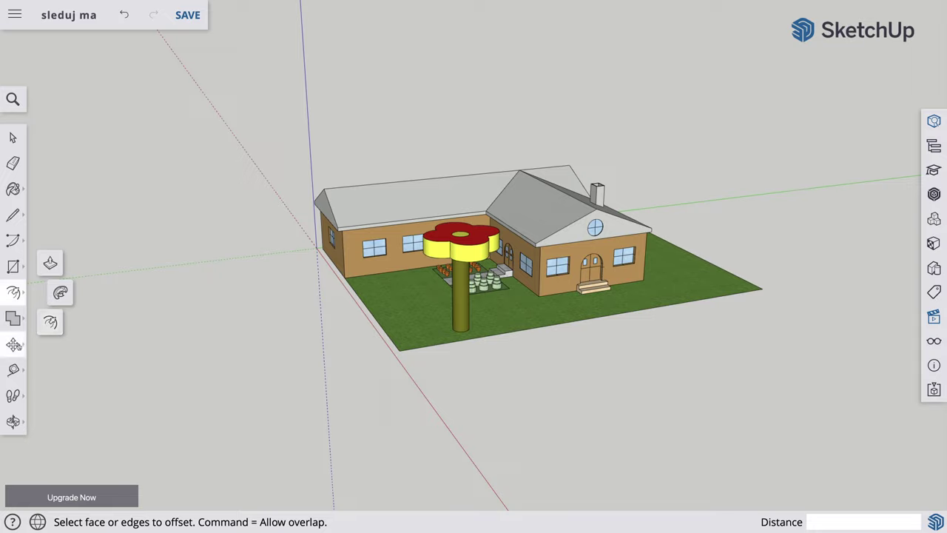
left_click(13, 345)
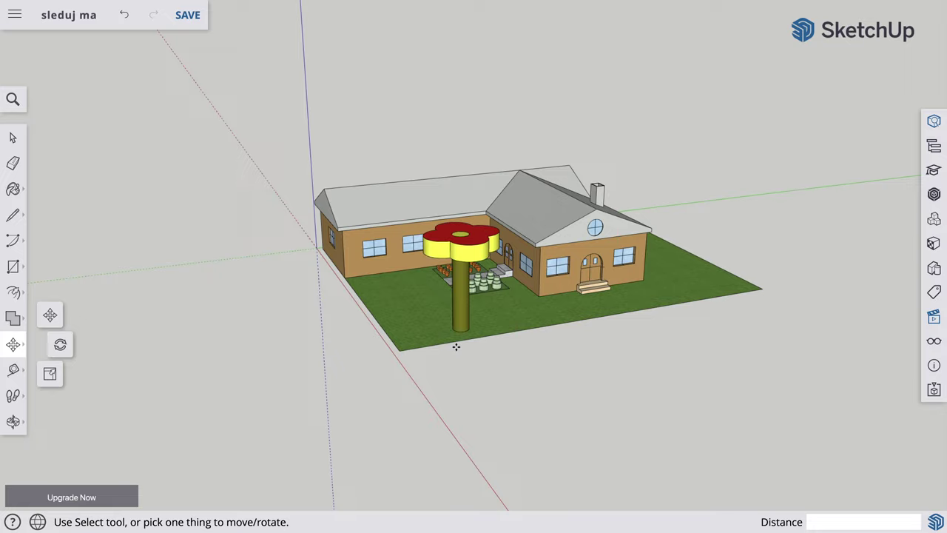
key("s")
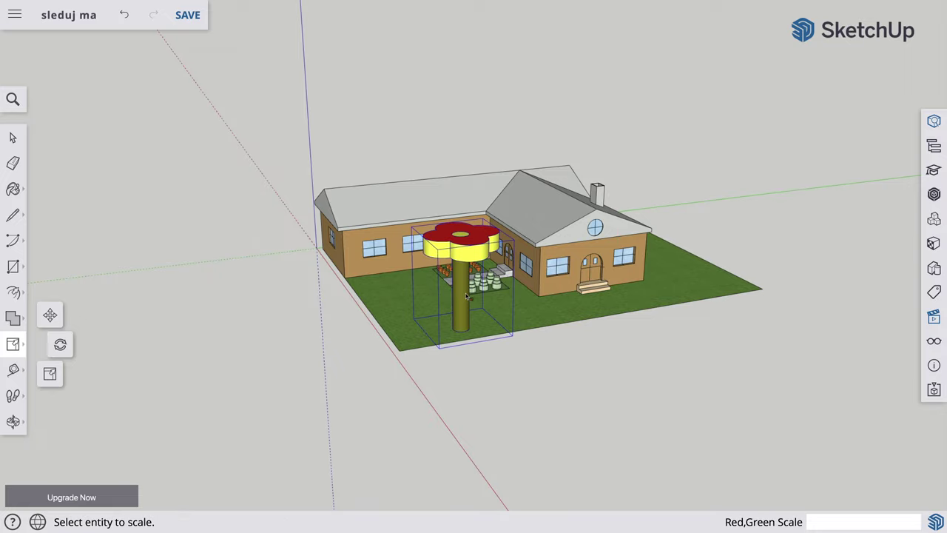
Scale the flower tree uniformly to 0.1 of its size, then return to Select and zoom in.
left_click(470, 251)
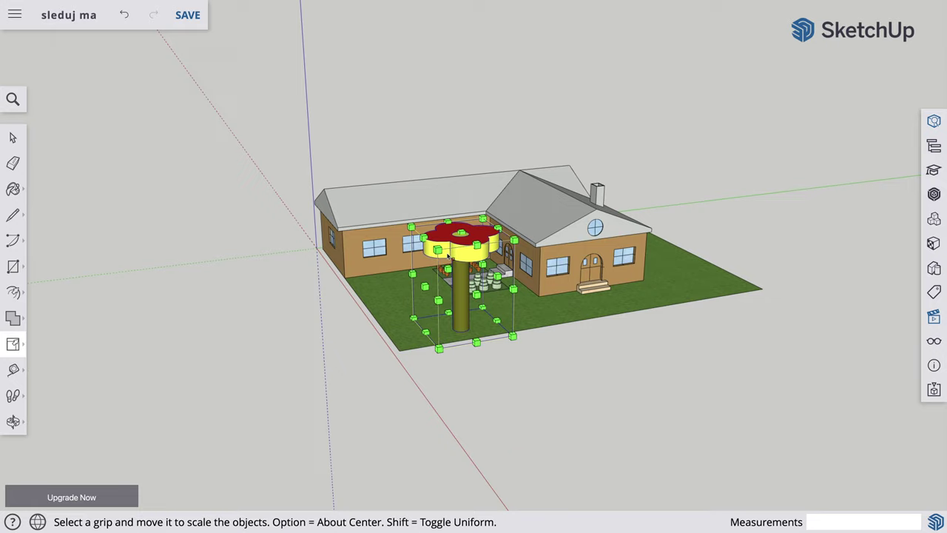
left_click_drag(437, 250, 438, 251)
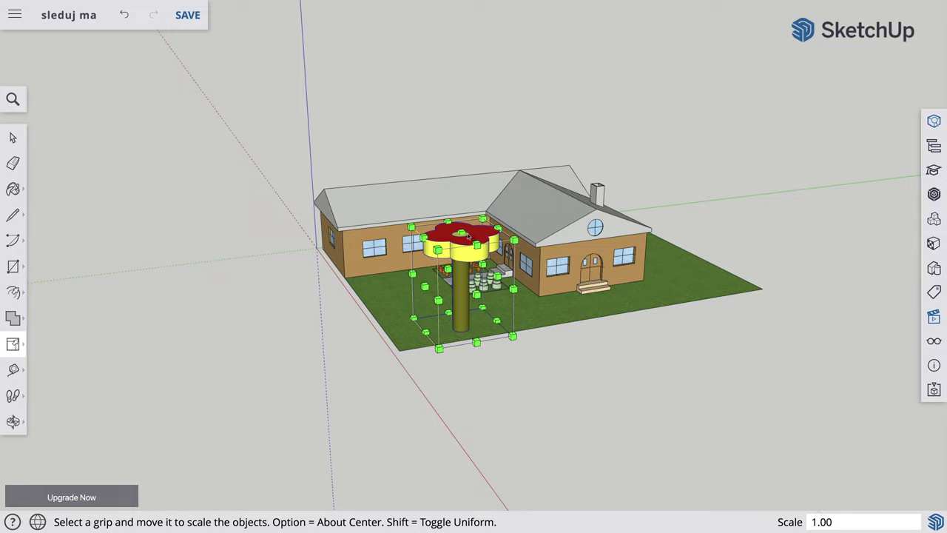
left_click_drag(461, 234, 461, 272)
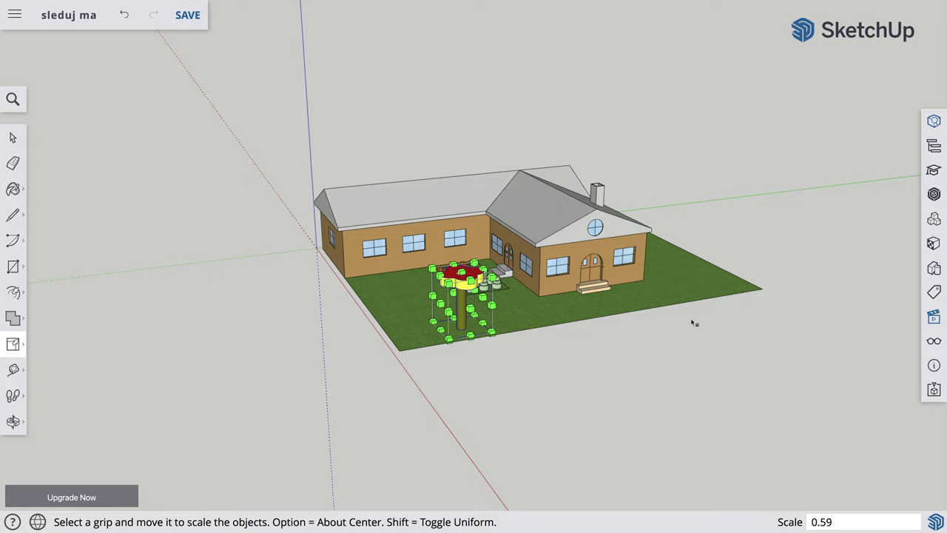
type("0")
key("Return")
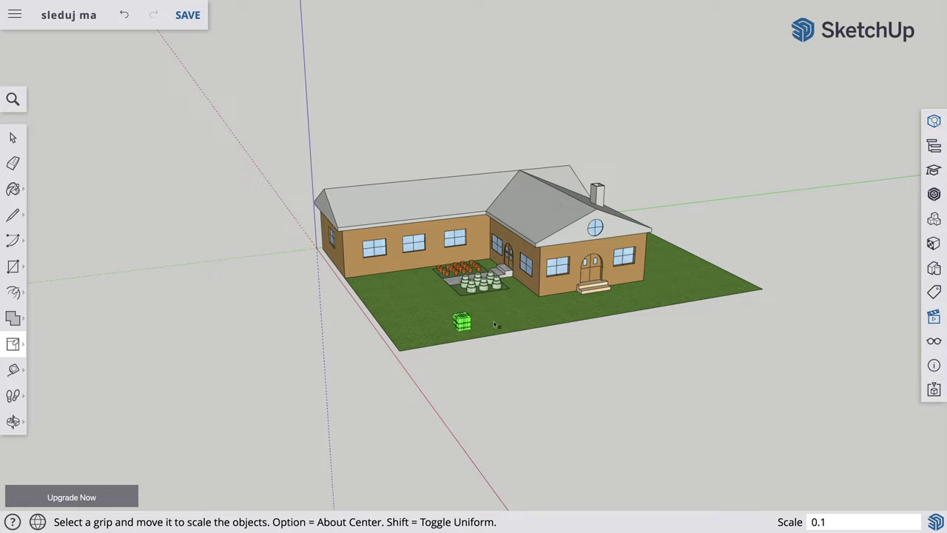
key("space")
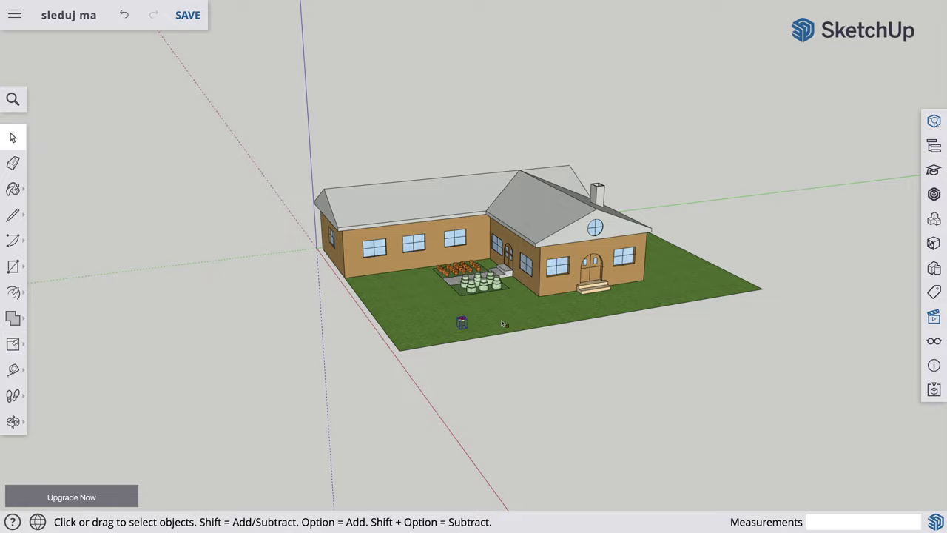
scroll(503, 324, "up", 2)
scroll(503, 323, "up", 2)
Copy the small flower twice to its right, 0.45 m apart, making a row of three.
scroll(501, 320, "up", 3)
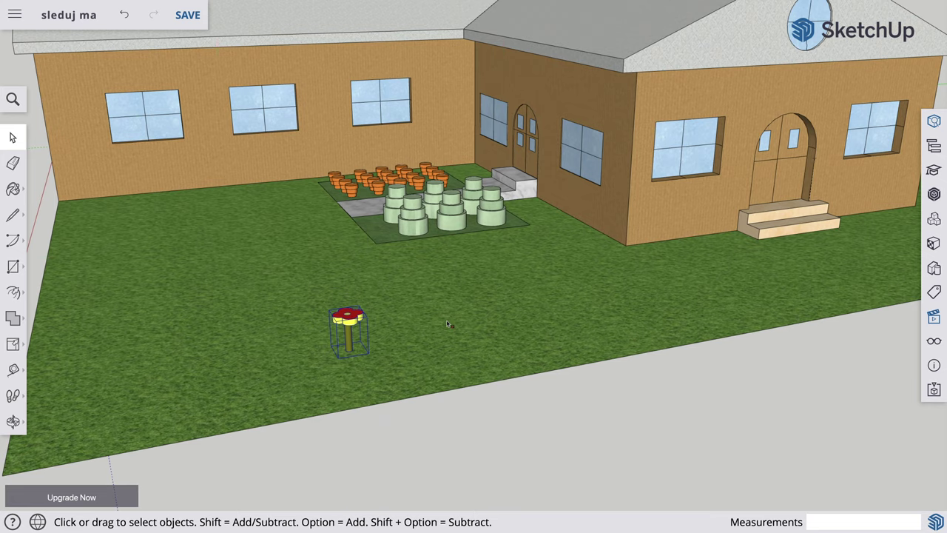
key("m")
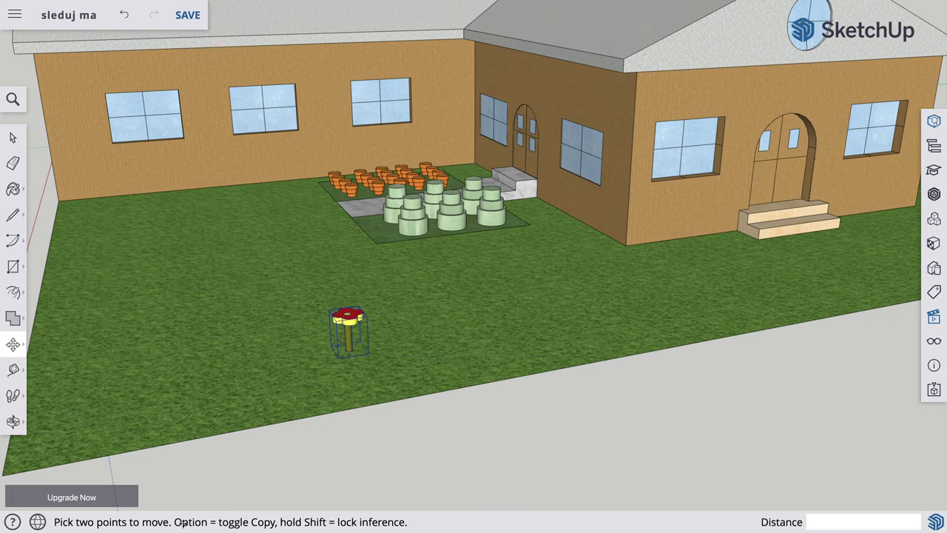
key("q")
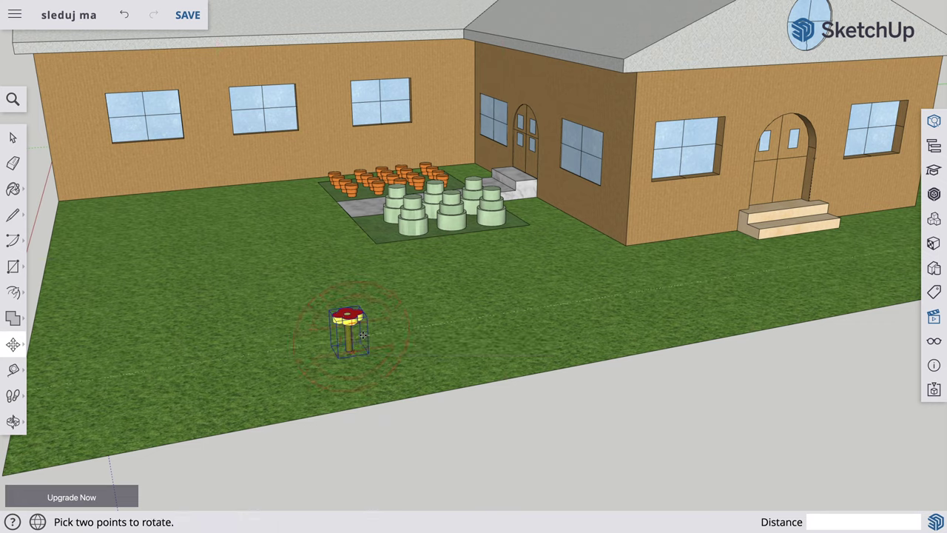
key("m")
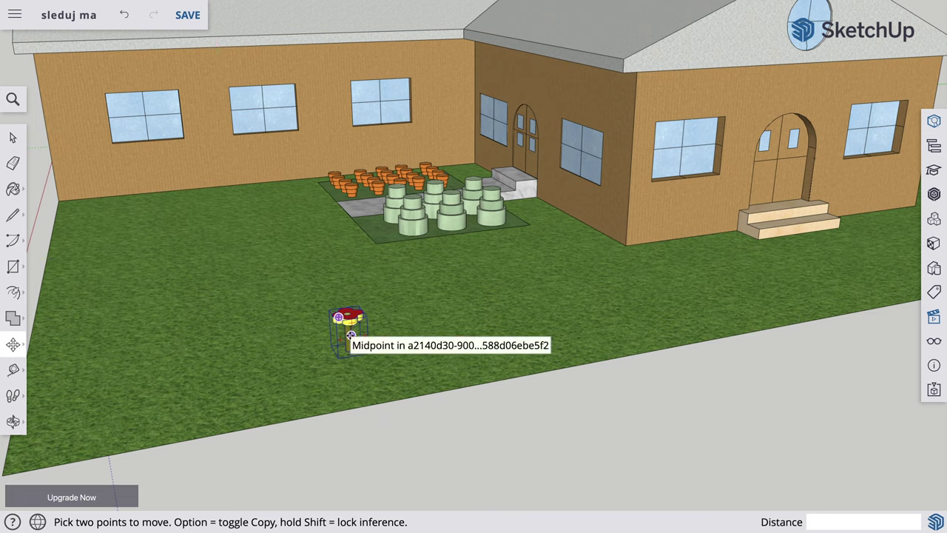
left_click(350, 335, "alt")
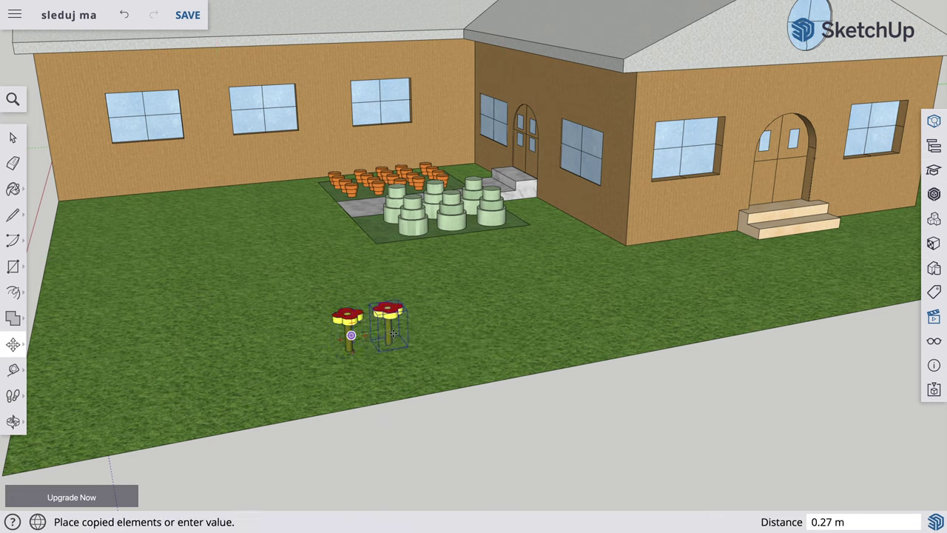
left_click(400, 335)
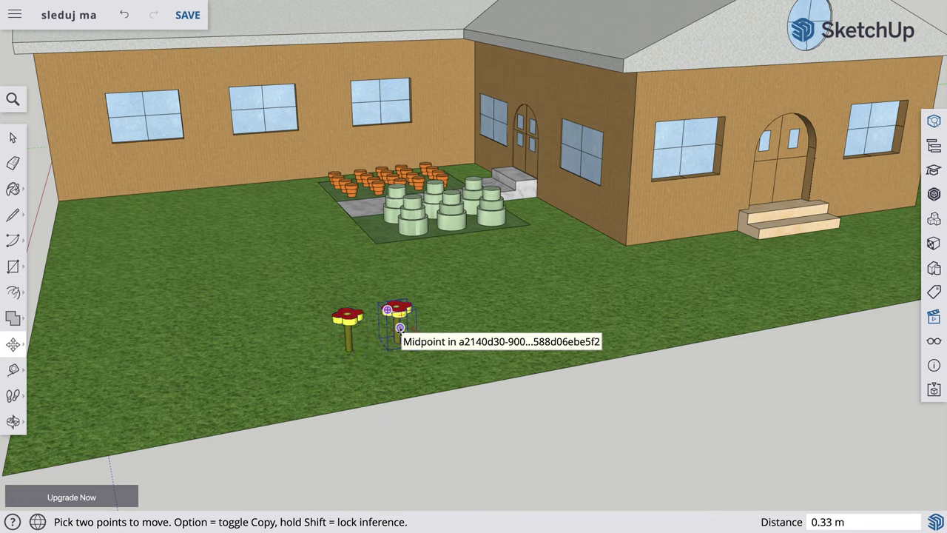
left_click(400, 328)
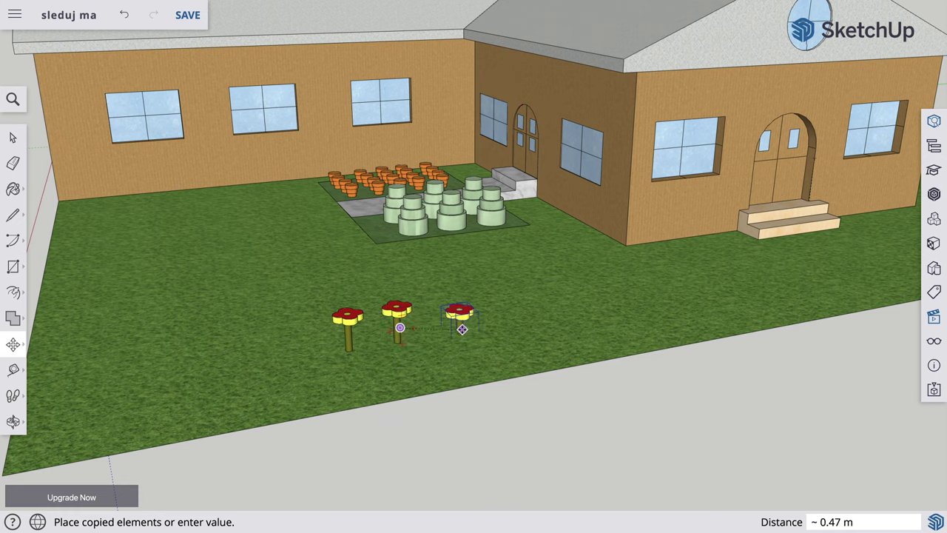
left_click(459, 330)
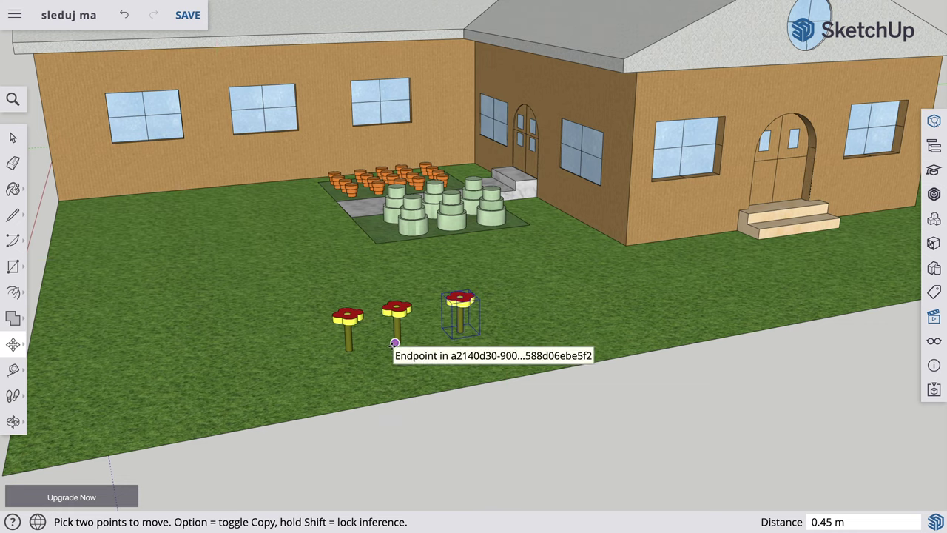
Orbit the garden view and select the third, rightmost flower component.
key("p")
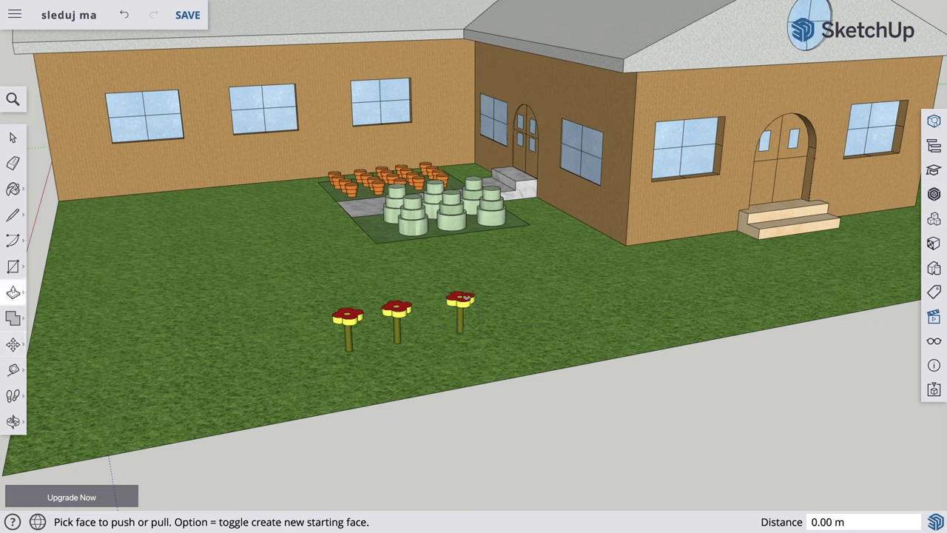
key("space")
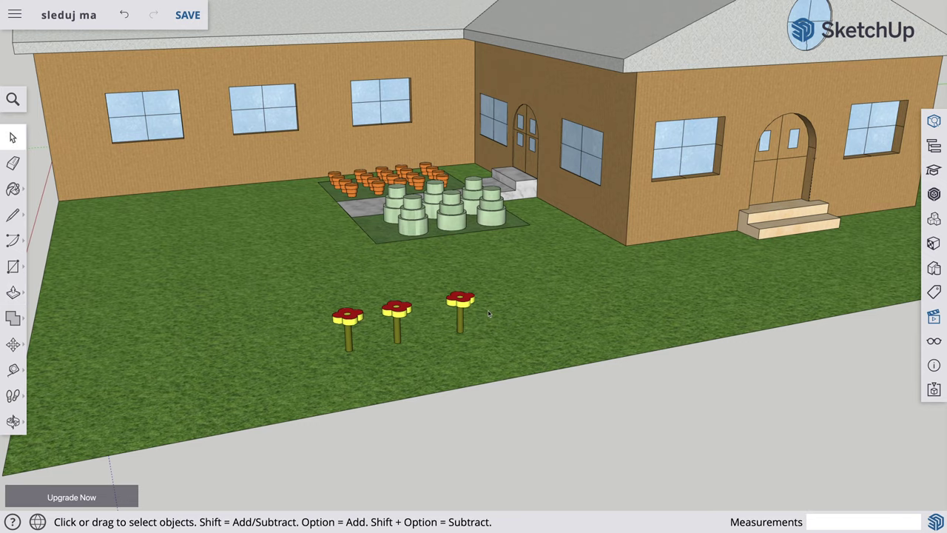
key("o")
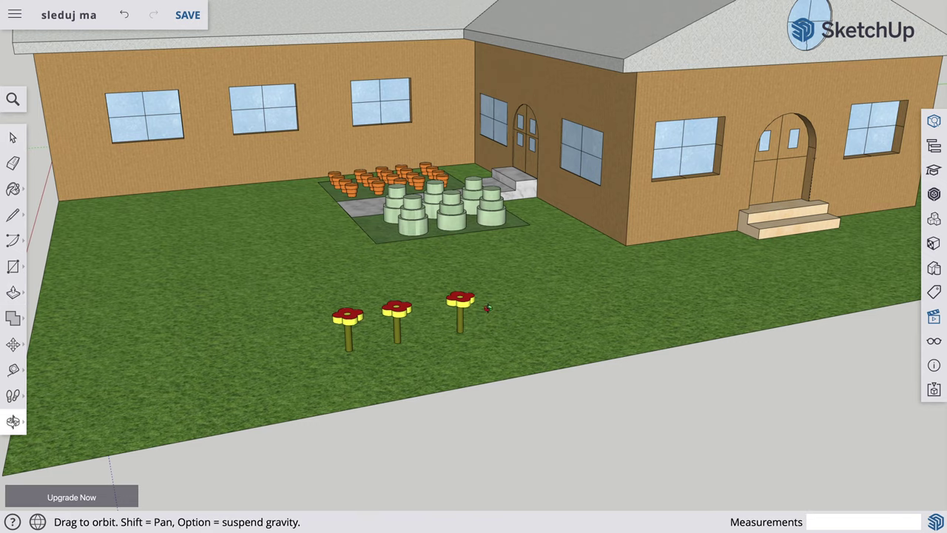
left_click_drag(489, 311, 475, 344)
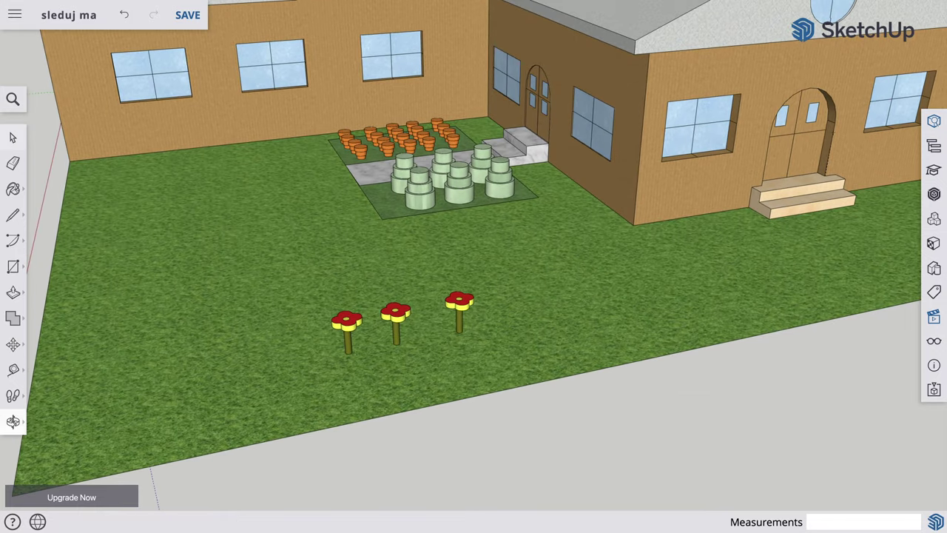
key("space")
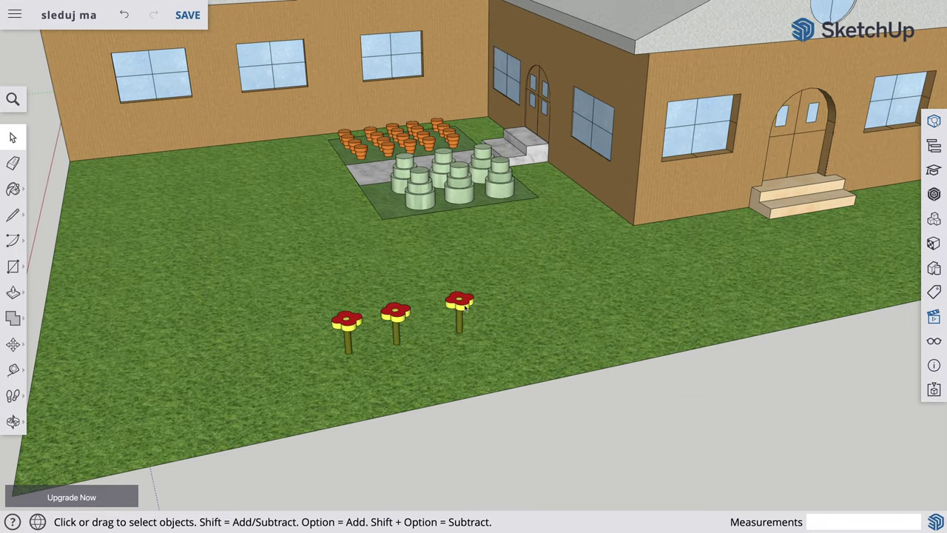
left_click(465, 307)
Inside the flower component, pull the petal faces up 0.24 m into red-topped yellow columns.
double_click(464, 308)
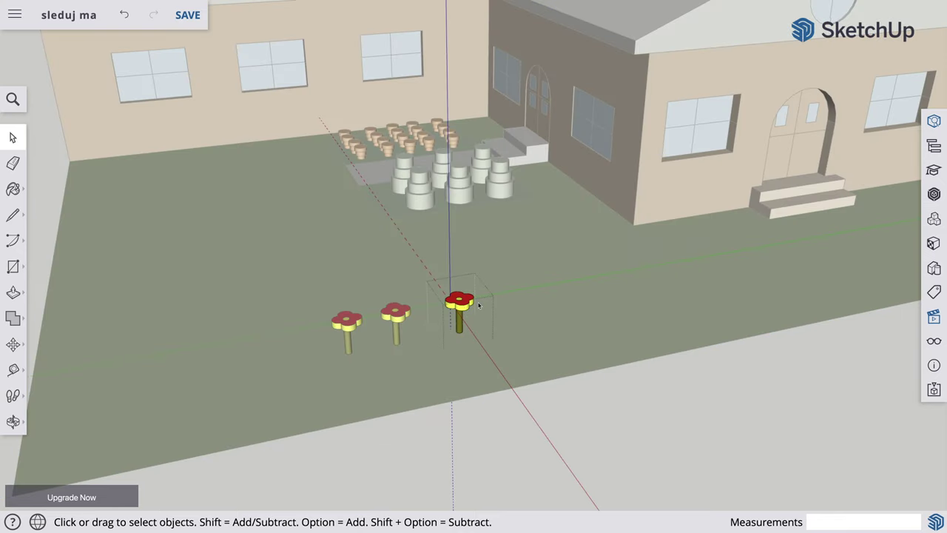
key("p")
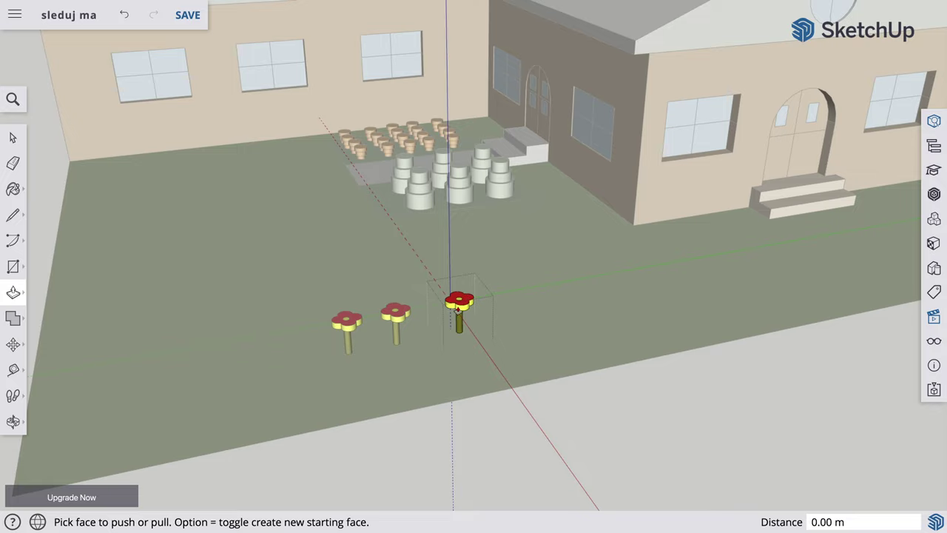
middle_click(463, 304)
middle_click_drag(484, 313, 461, 393)
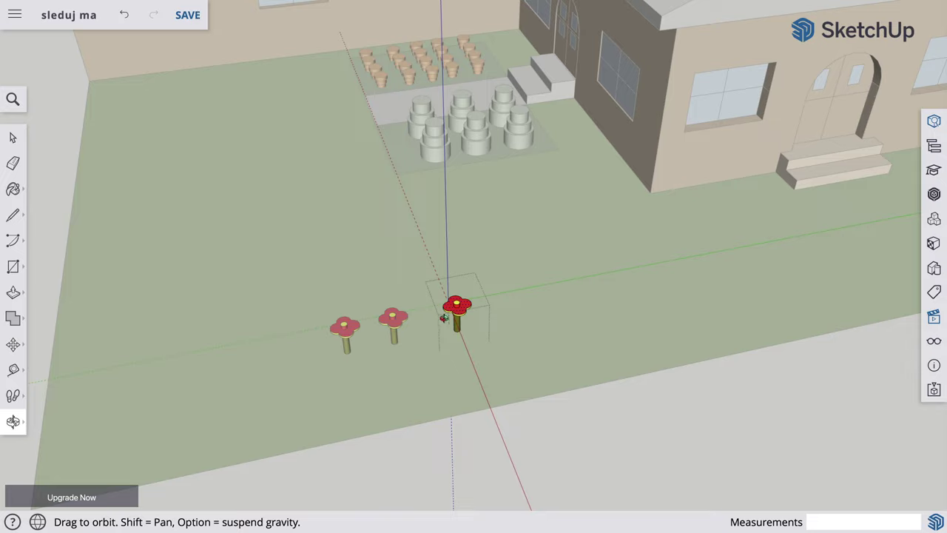
key("p")
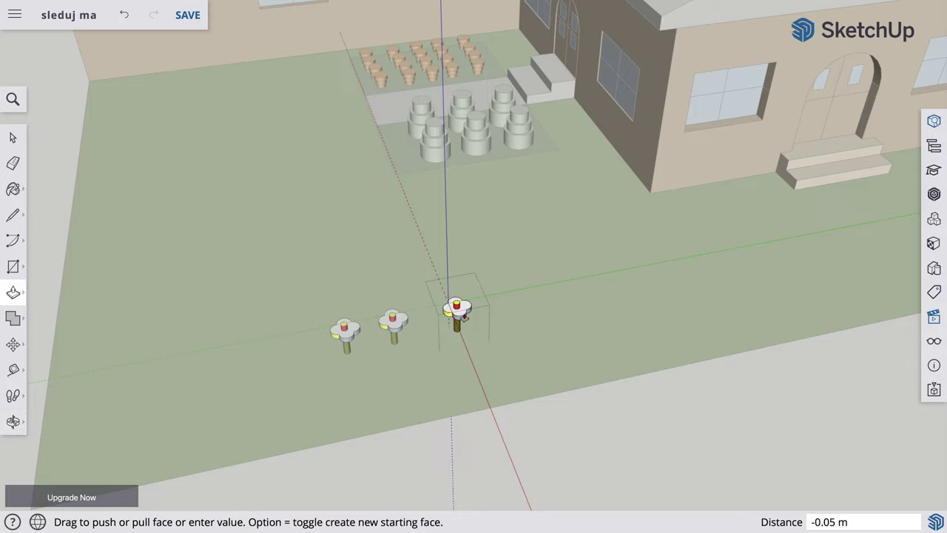
key("Escape")
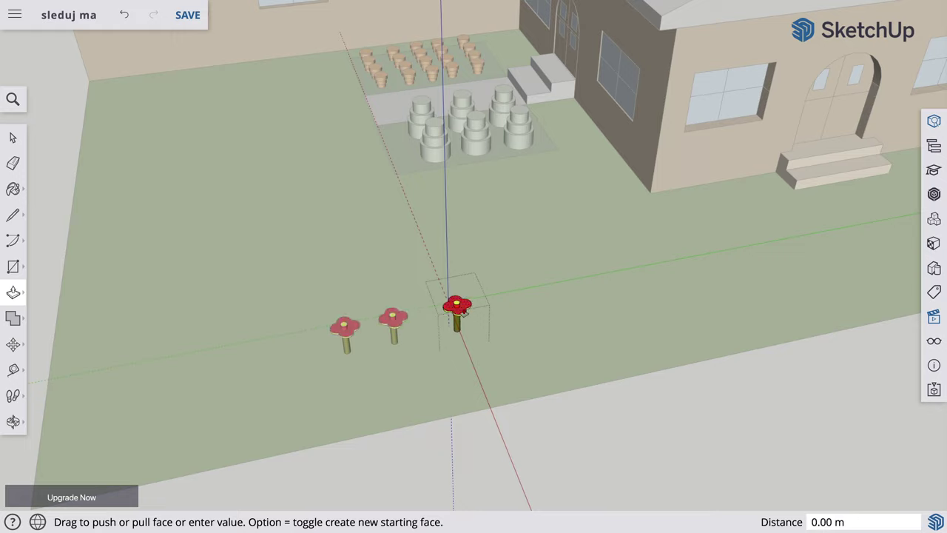
left_click_drag(463, 312, 466, 286)
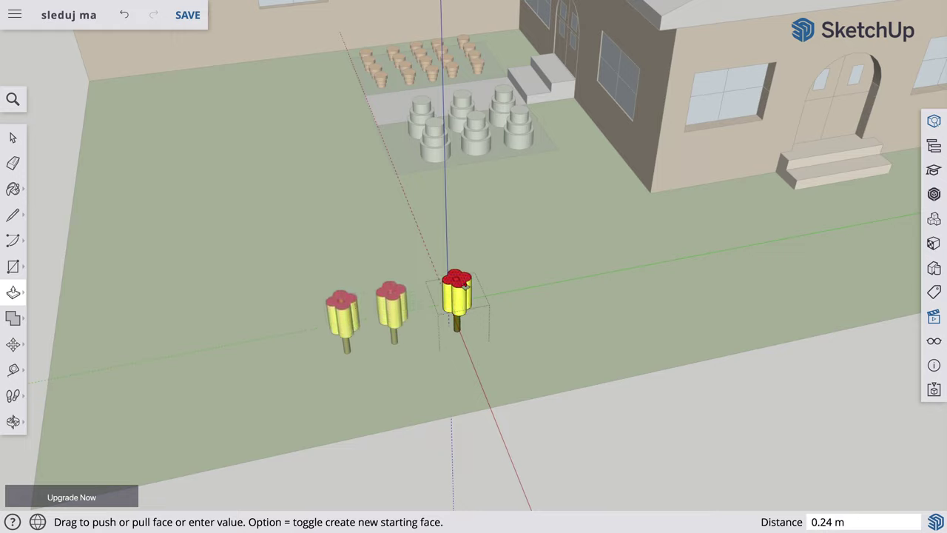
left_click(466, 286)
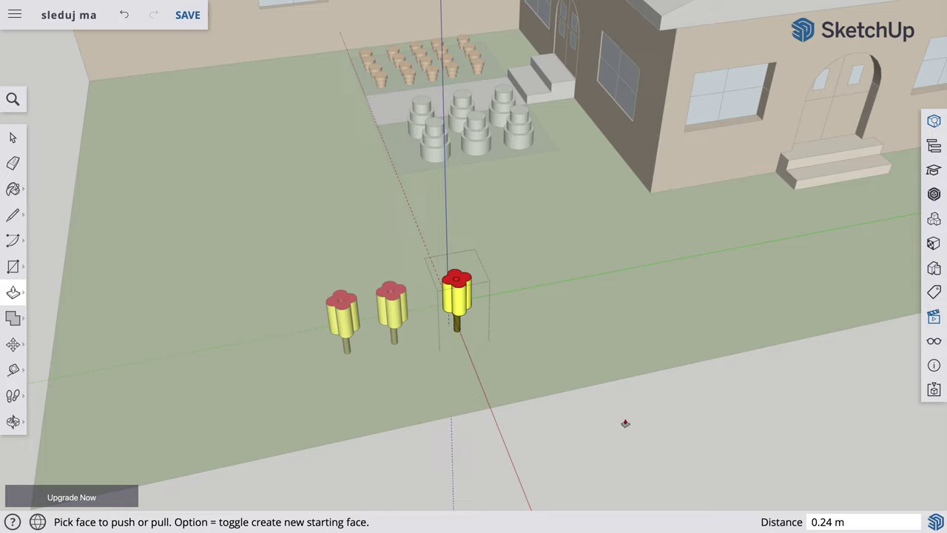
key("space")
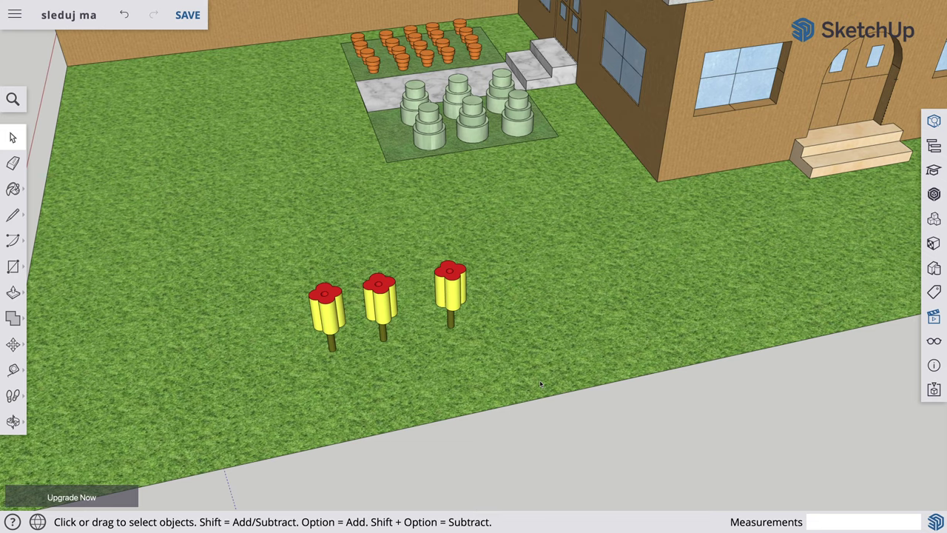
Zoom out, window-select the whole house, yard and flowers, and delete them.
scroll(540, 383, "down", 2)
scroll(530, 352, "down", 2)
scroll(518, 321, "down", 2)
scroll(518, 320, "down", 1)
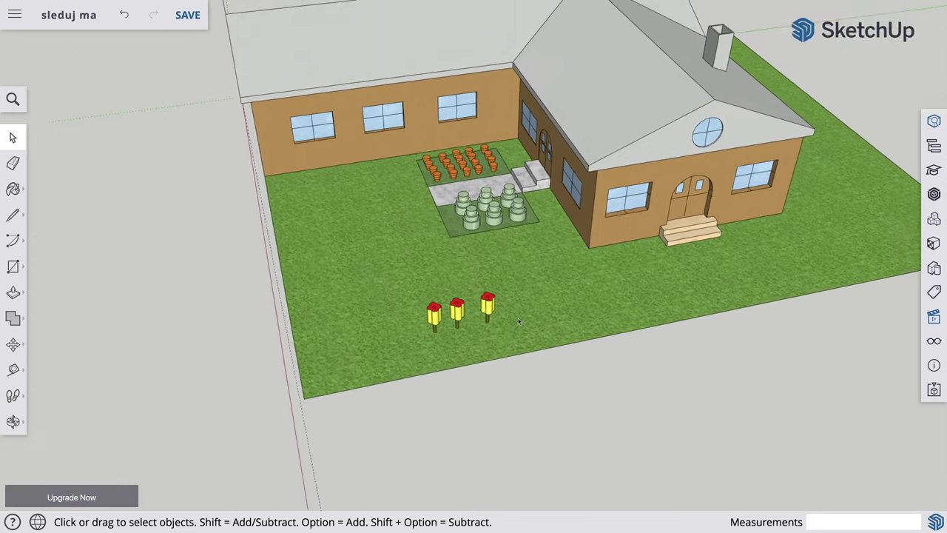
scroll(519, 321, "down", 2)
scroll(518, 321, "down", 2)
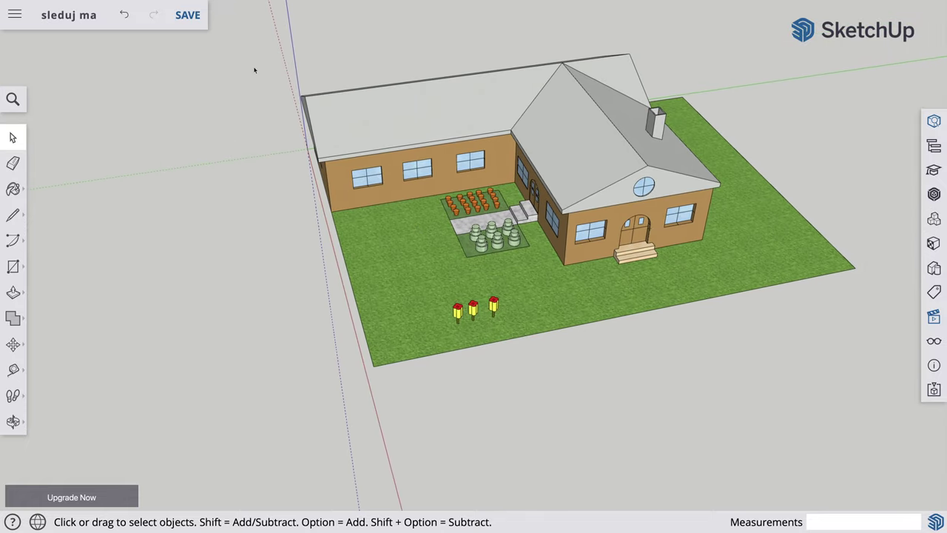
mouse_move(252, 66)
left_mouse_down()
mouse_move(875, 362)
mouse_move(871, 386)
left_mouse_up()
left_click_drag(268, 68, 885, 309)
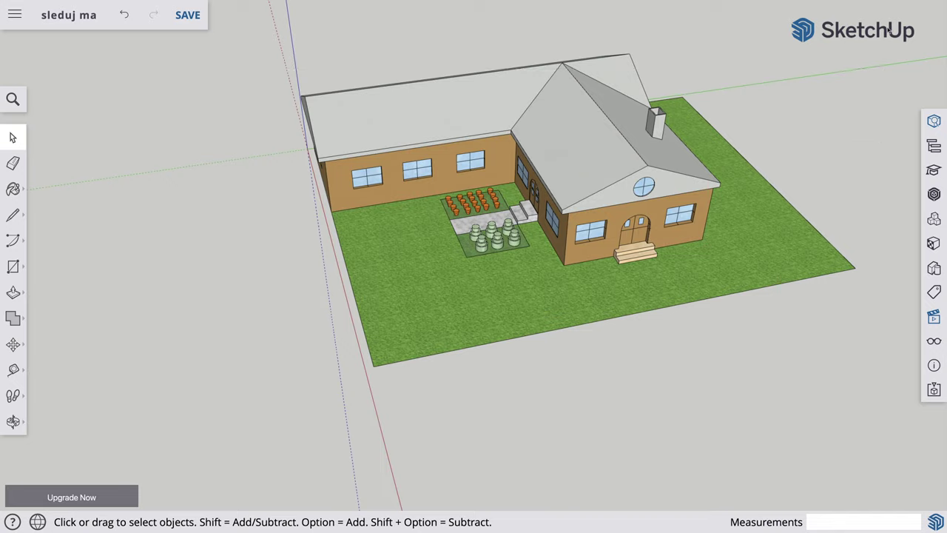
left_click_drag(878, 15, 839, 386)
left_click_drag(282, 383, 286, 384)
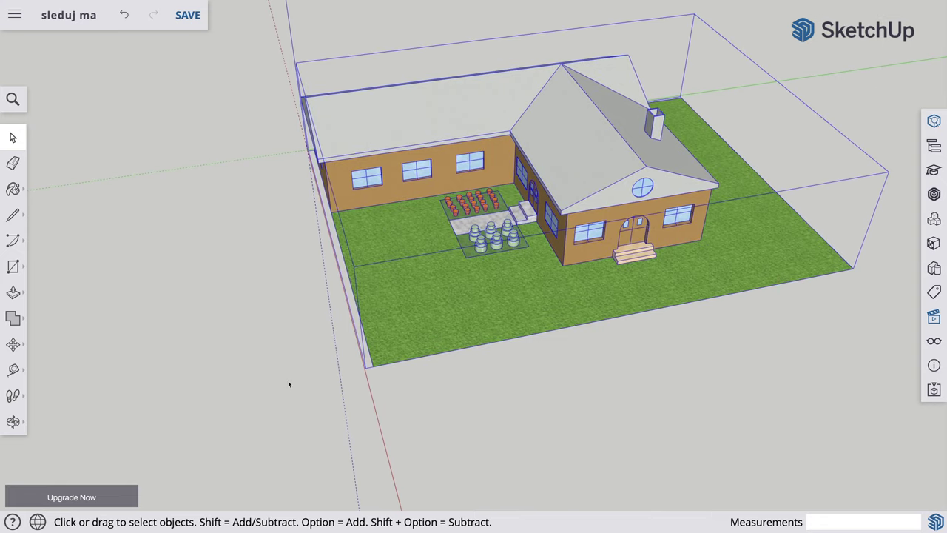
key("Delete")
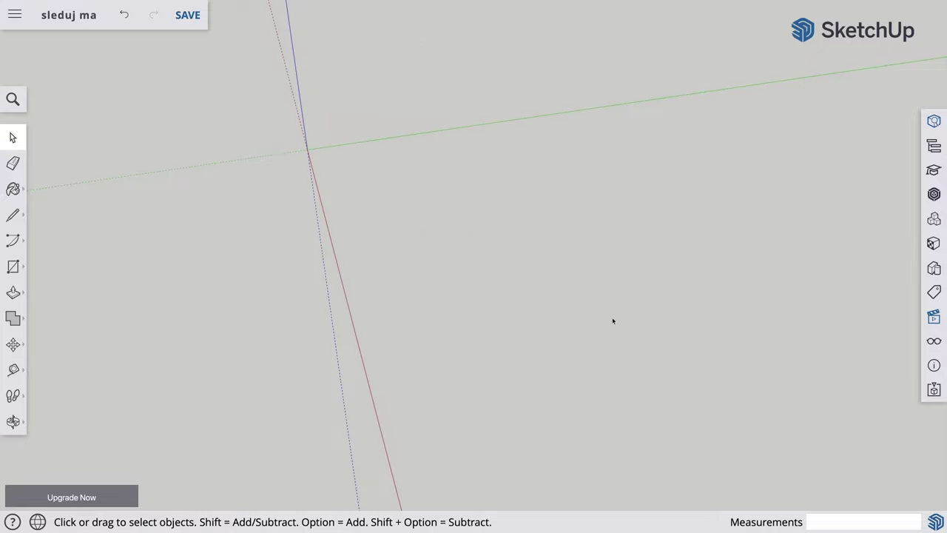
Switch the camera to a standard view from the Scenes panel.
scroll(612, 320, "down", 3)
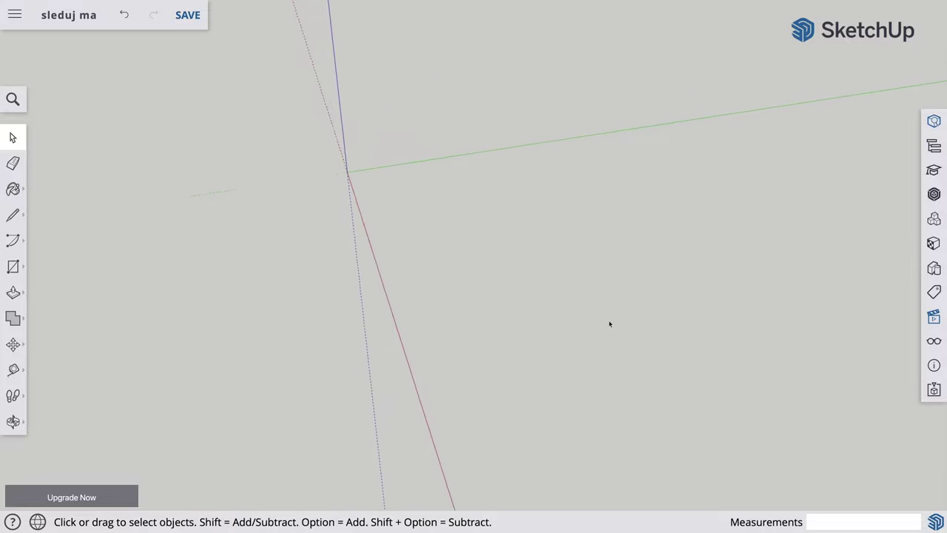
left_click(934, 318)
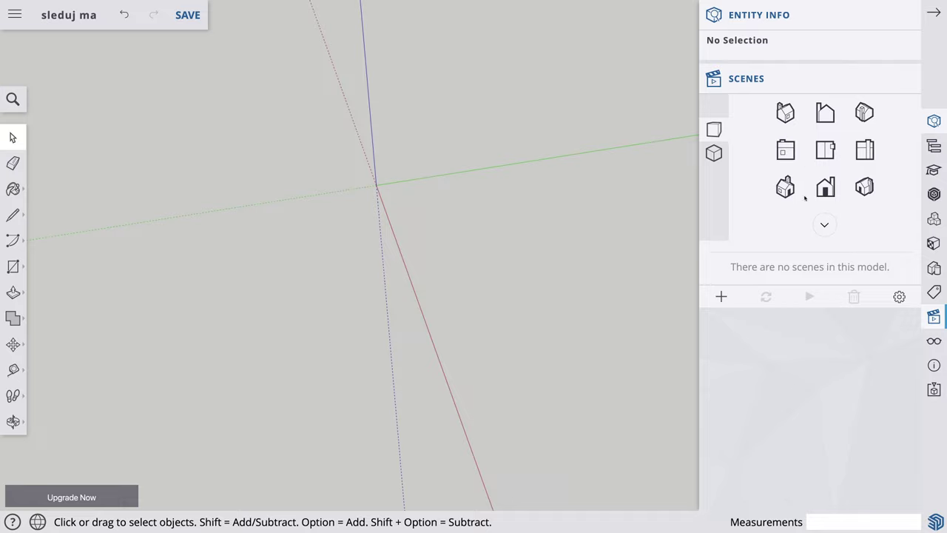
left_click(827, 194)
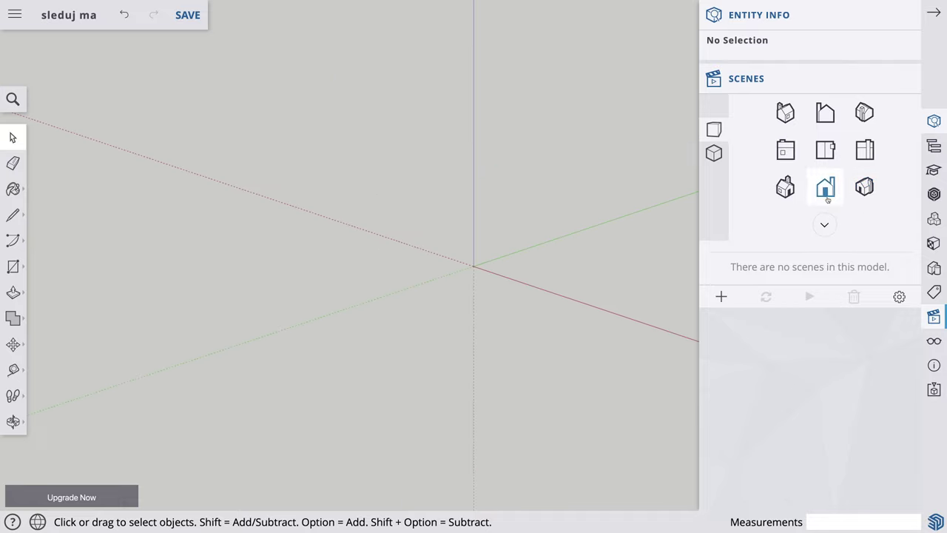
left_click(934, 14)
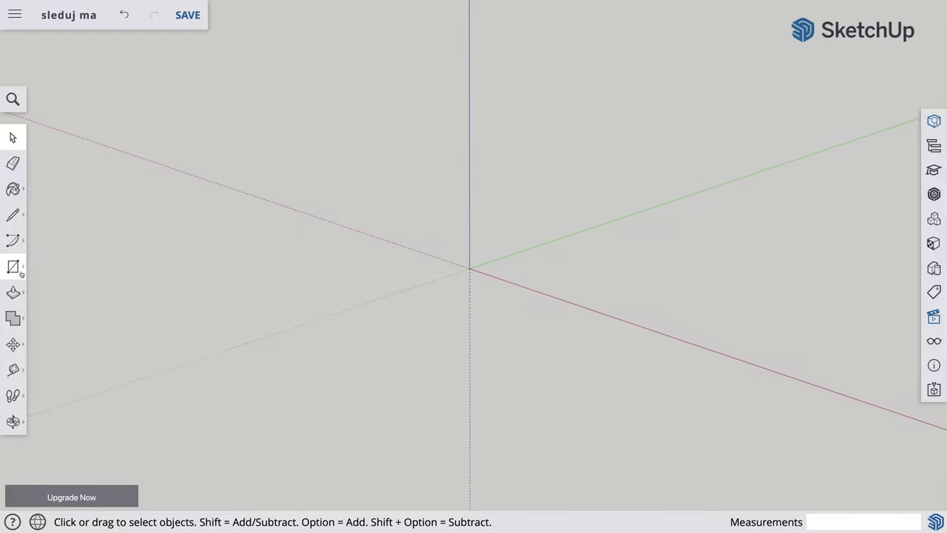
Draw a 3.25 m by 2.17 m rectangle at the origin and raise it 1.39 m.
key("t")
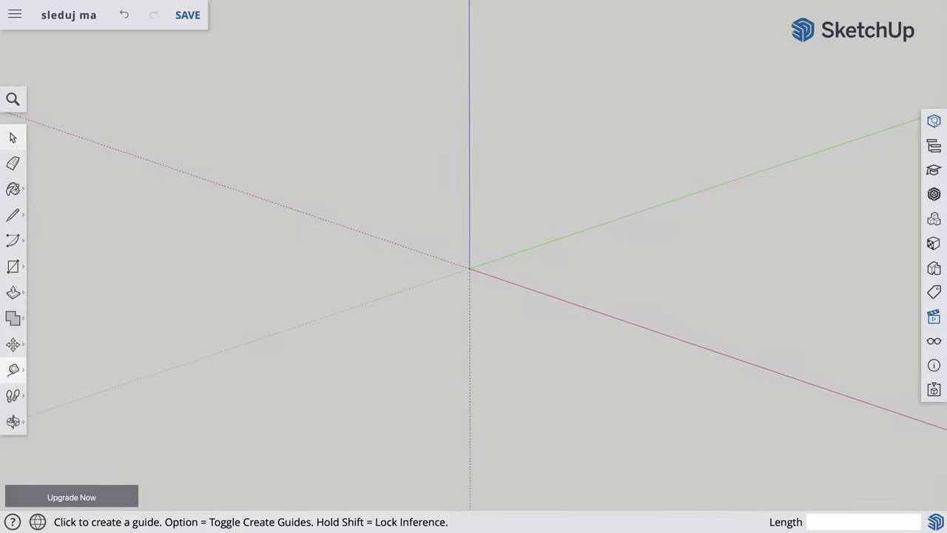
key("r")
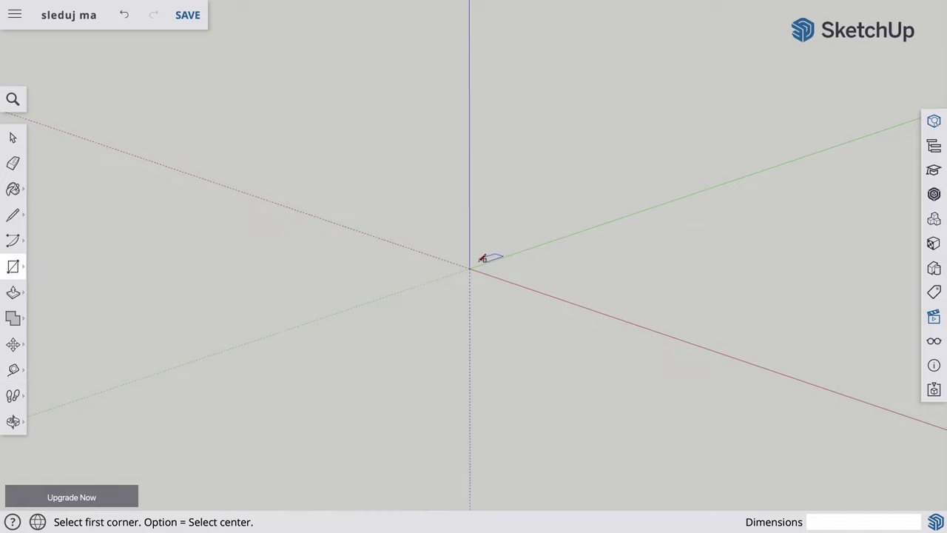
left_click(469, 268)
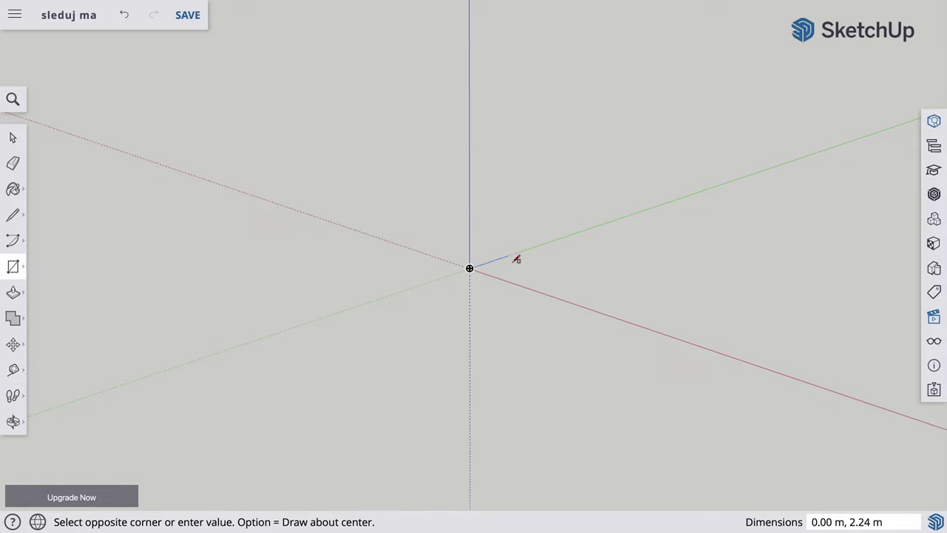
left_click(572, 275)
key("p")
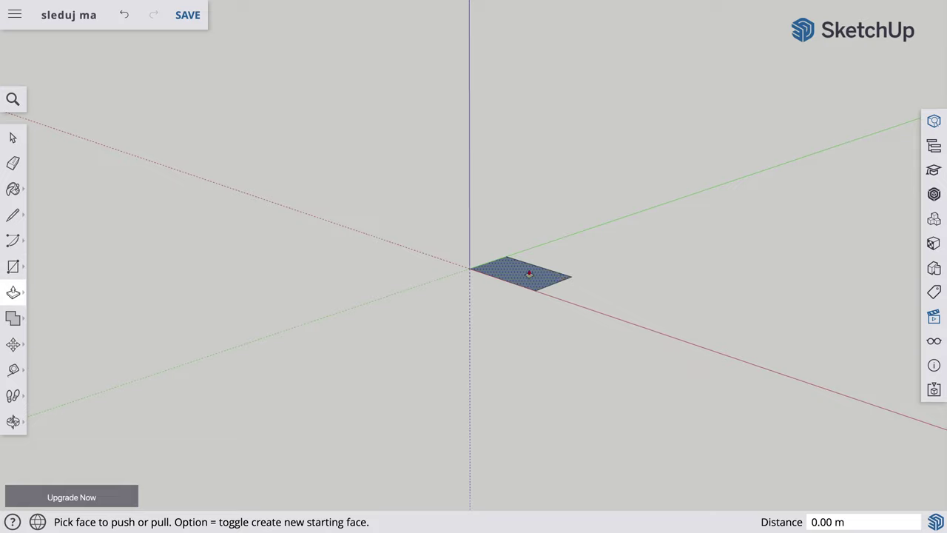
left_click(528, 272)
left_click(537, 241)
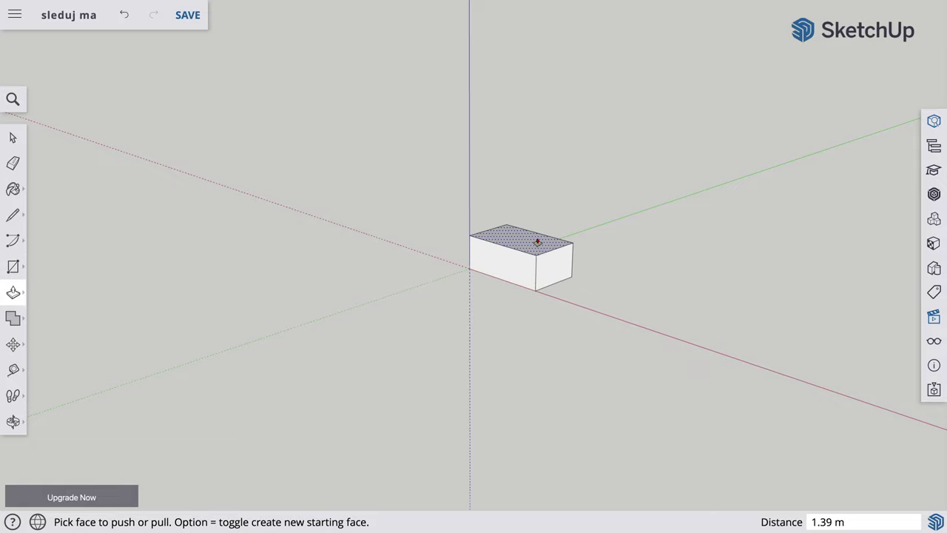
key("space")
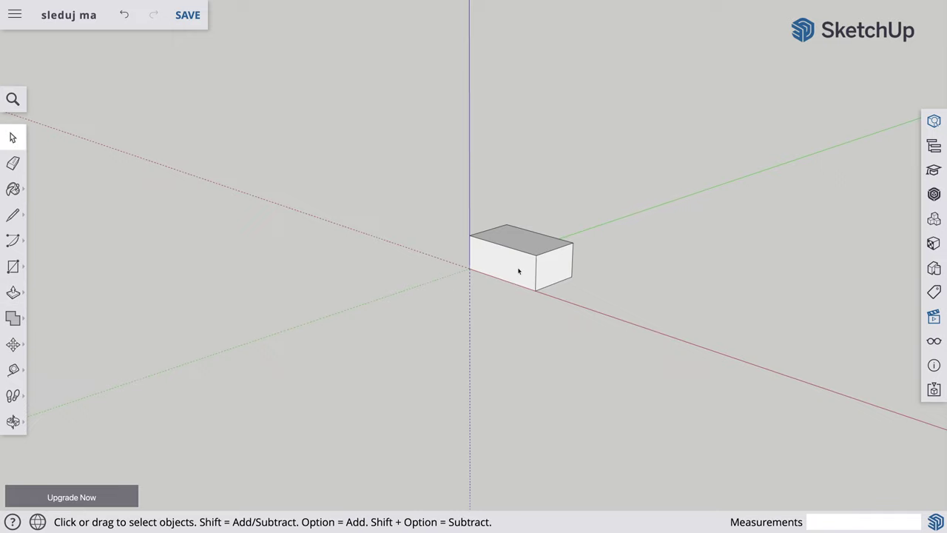
Select the entire white box and make it a group.
triple_click(519, 270)
right_click(518, 272)
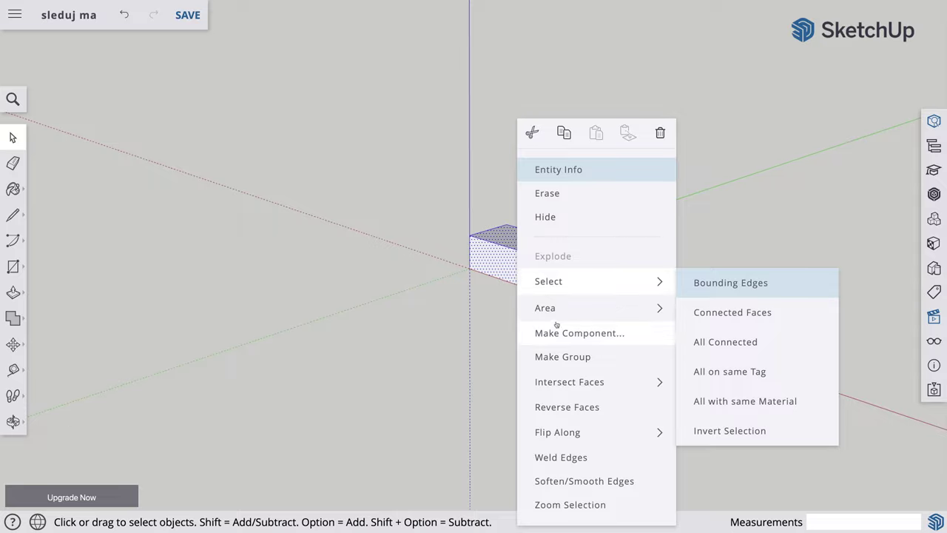
left_click(559, 358)
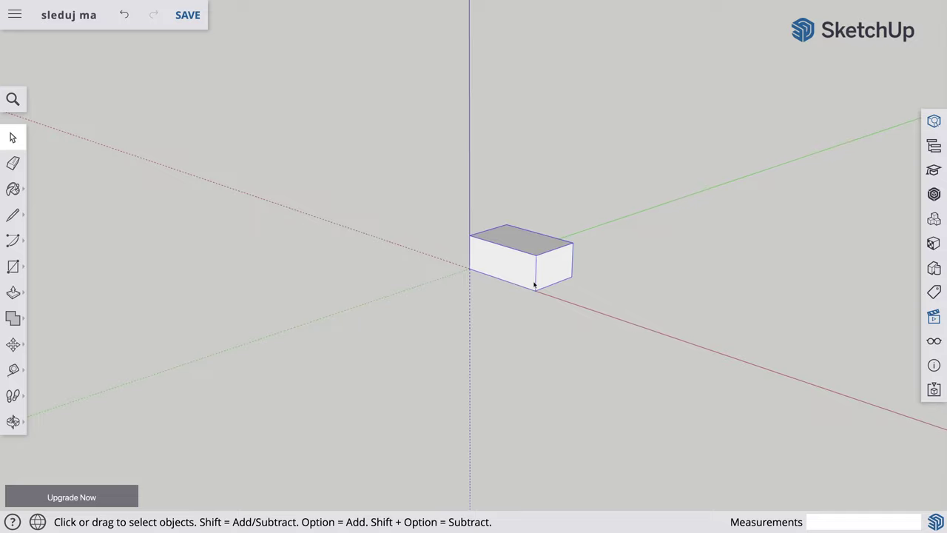
key("m")
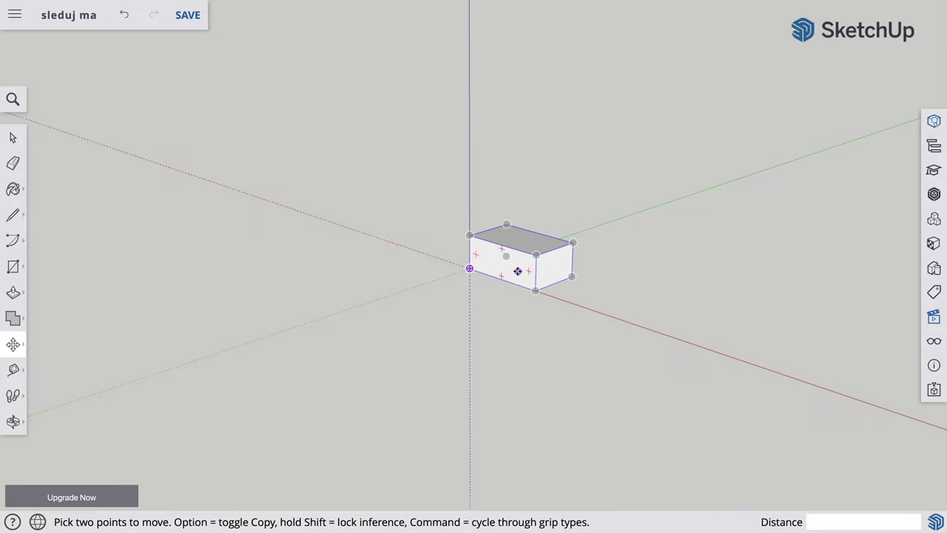
Copy the box group 5.83 m along the red axis, then place another copy in front.
left_click(518, 271)
key("alt")
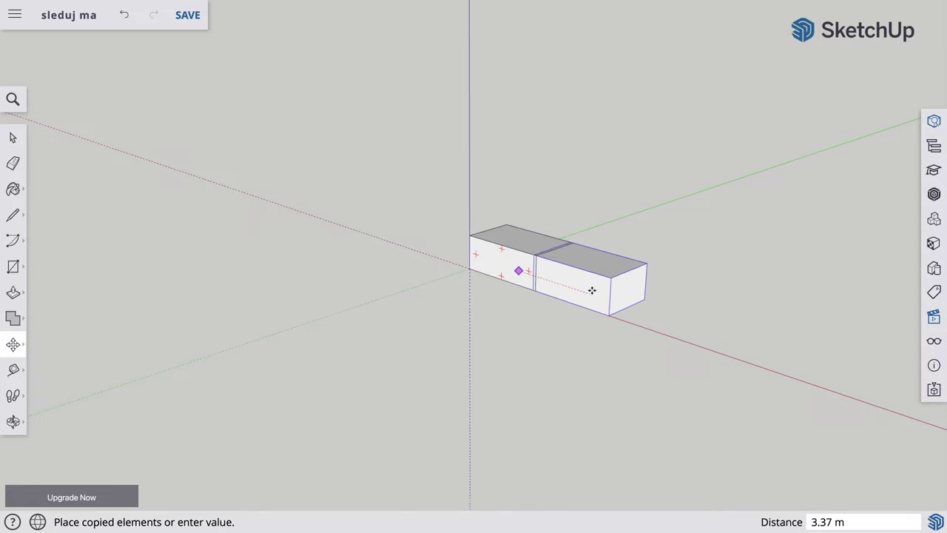
left_click(649, 304)
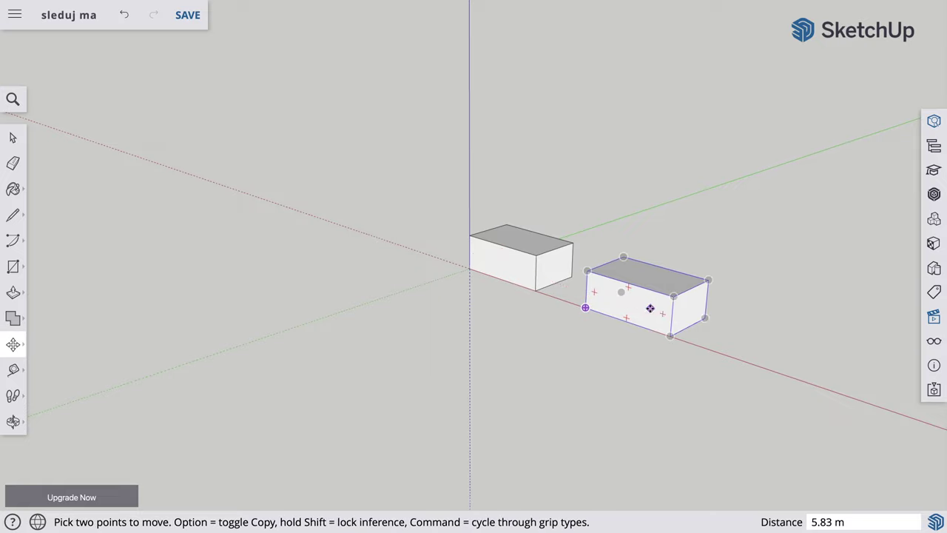
left_click(645, 307)
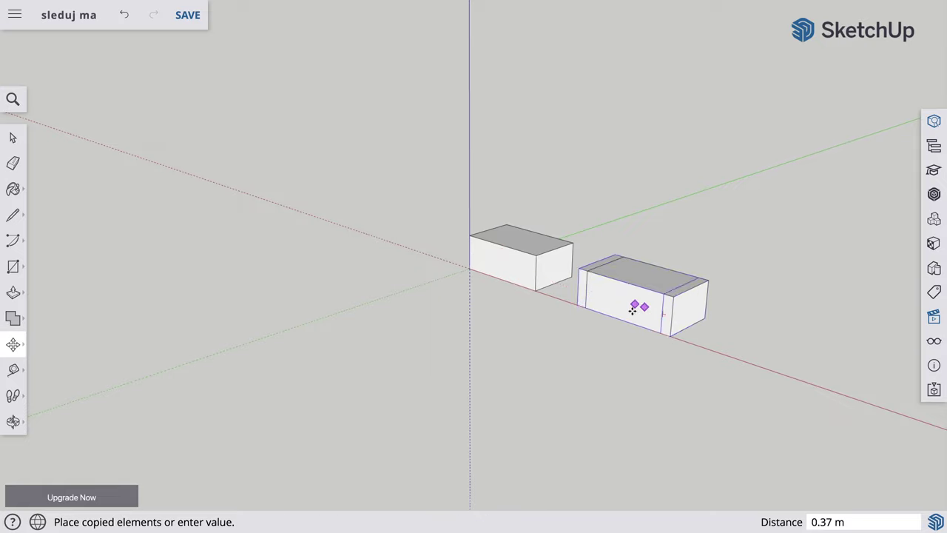
left_click(494, 336)
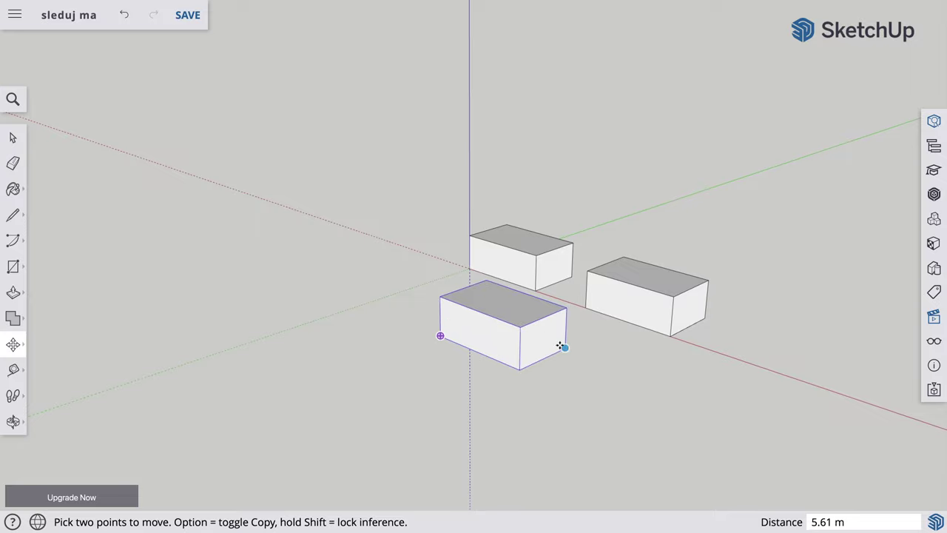
key("b")
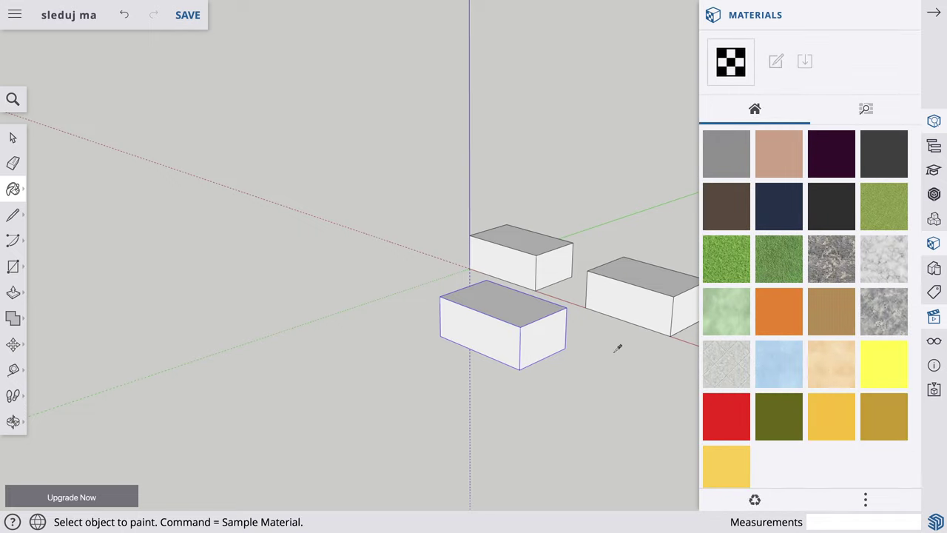
Paint the front box Color E05, the right box Color A05, the back box Grass Dark Green.
left_click(879, 366)
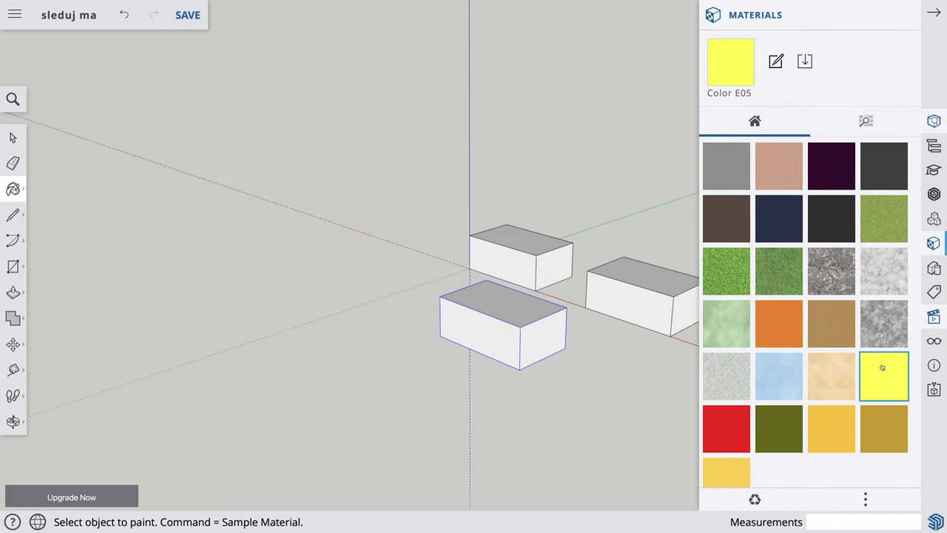
left_click(527, 309)
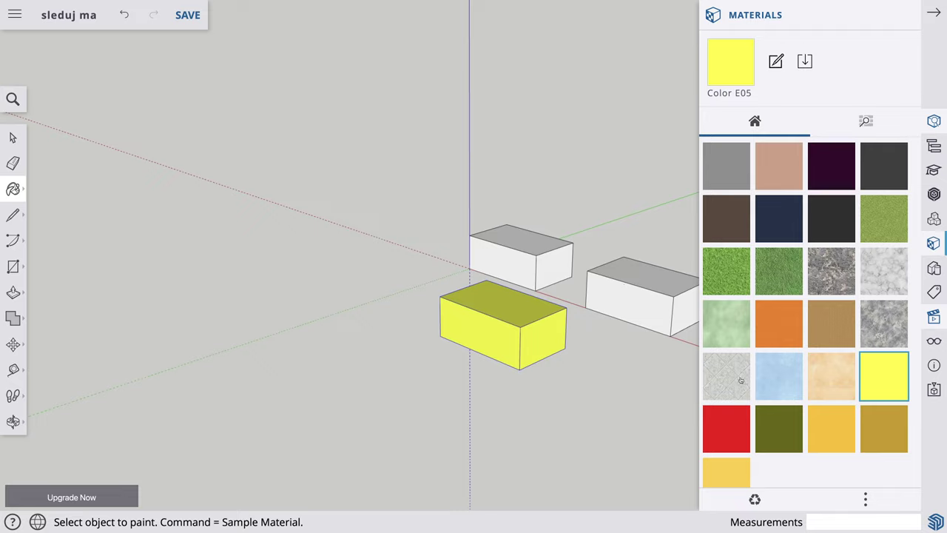
left_click(730, 419)
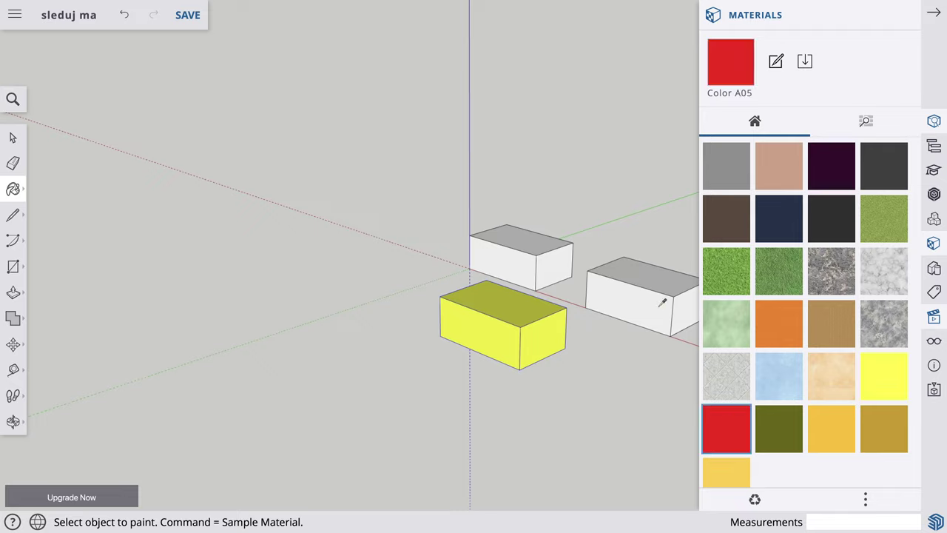
left_click(662, 303)
left_click(731, 277)
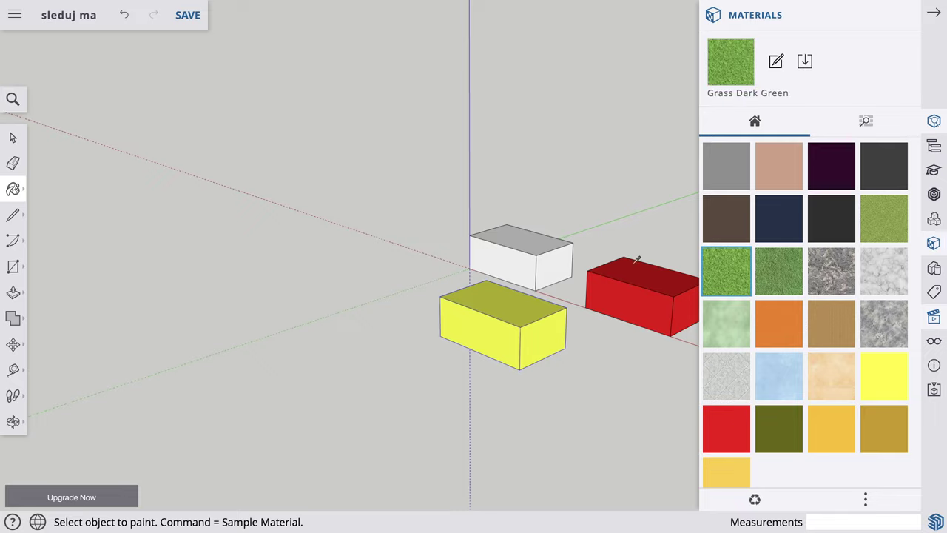
left_click(537, 243)
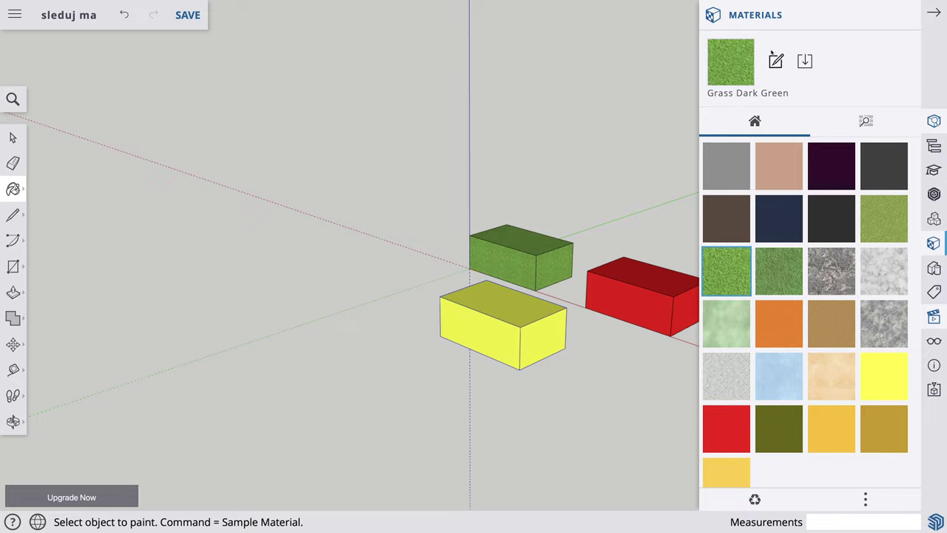
left_click(934, 15)
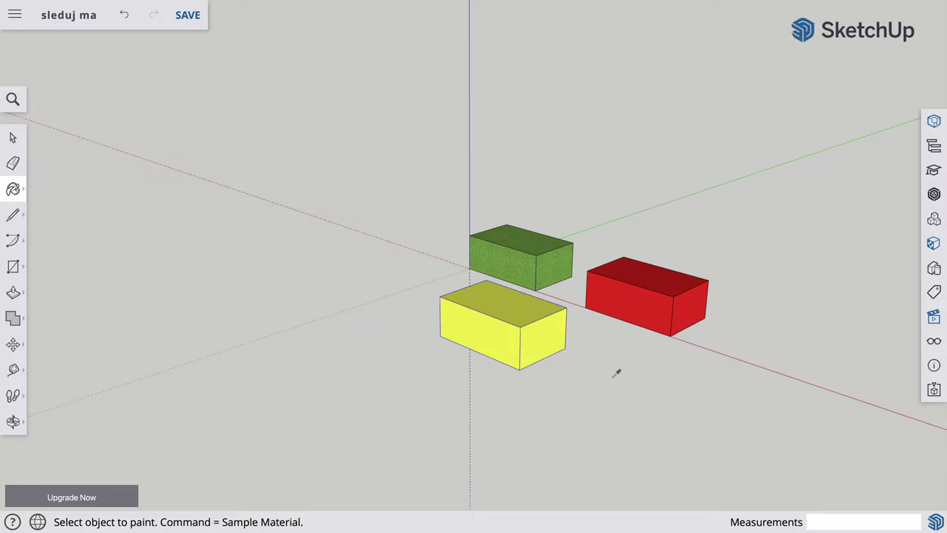
key("p")
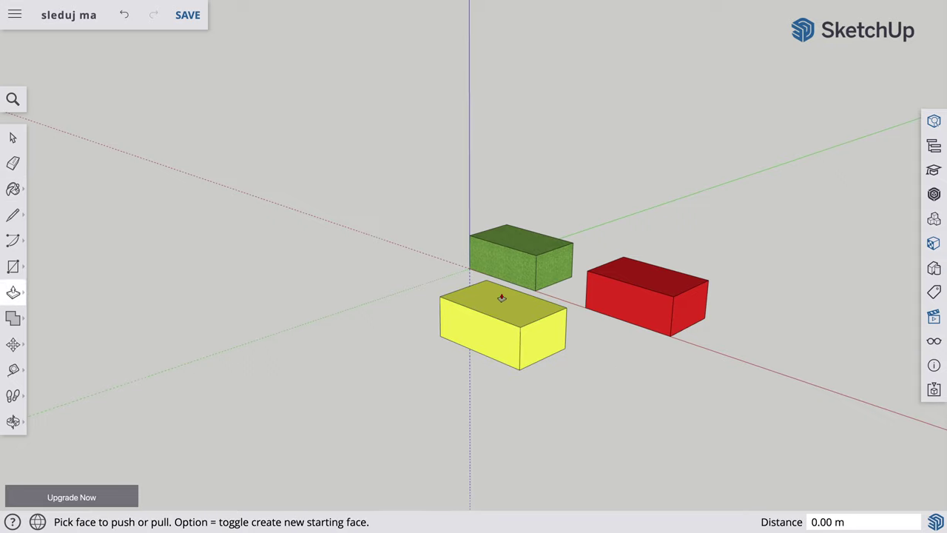
scroll(521, 317, "up", 2)
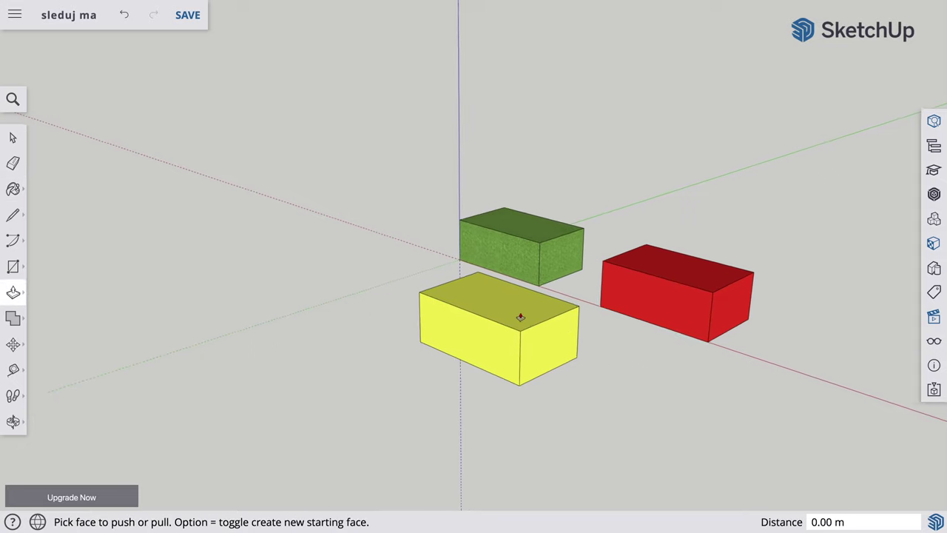
scroll(520, 317, "up", 3)
scroll(520, 315, "up", 3)
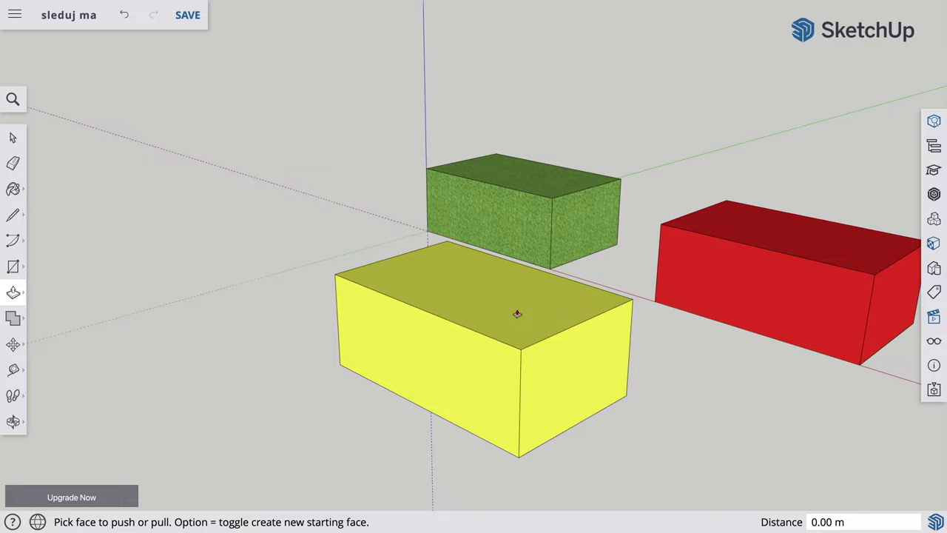
scroll(517, 313, "down", 3)
scroll(516, 314, "down", 2)
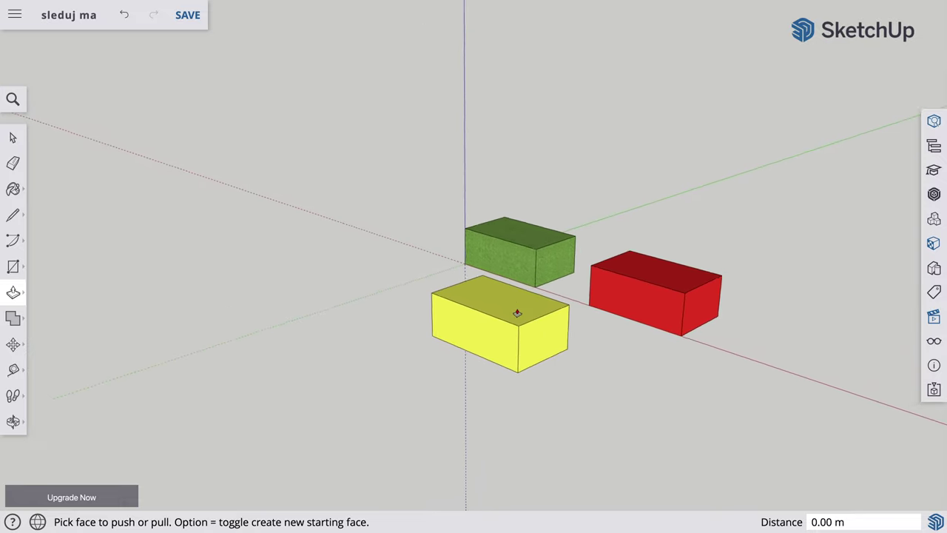
scroll(516, 314, "down", 2)
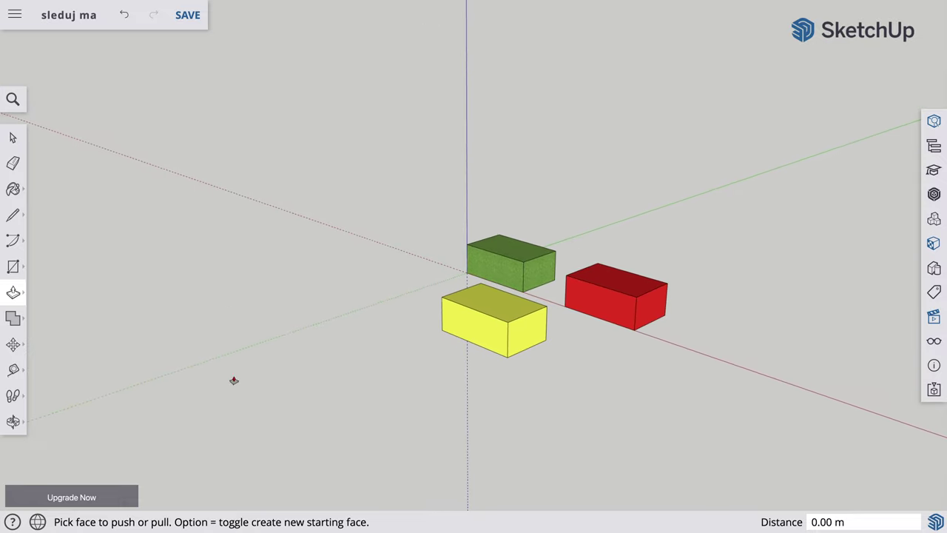
key("o")
left_click_drag(482, 340, 499, 366)
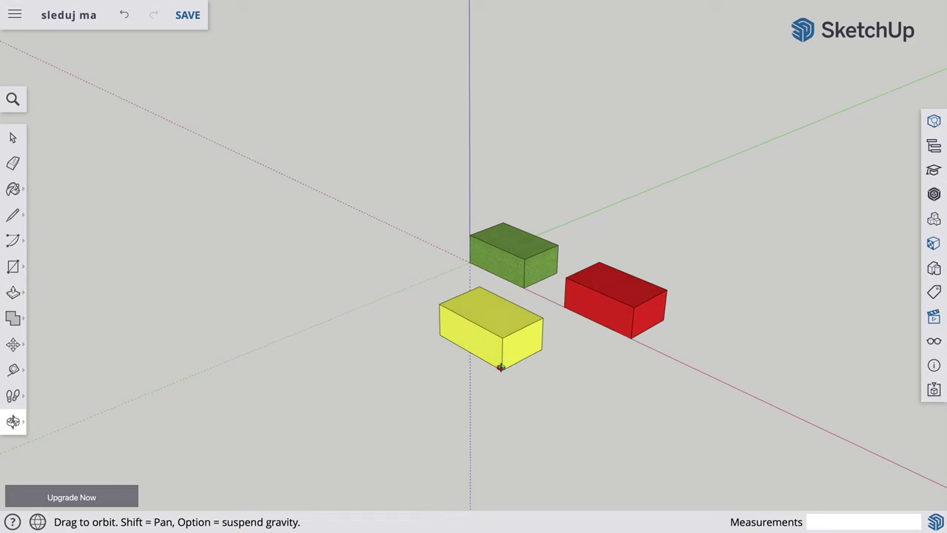
key("p")
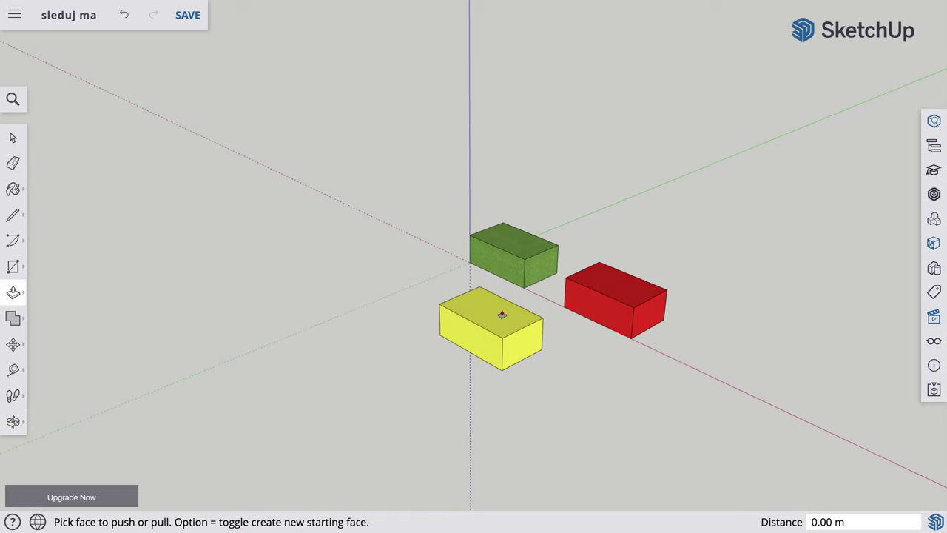
key("space")
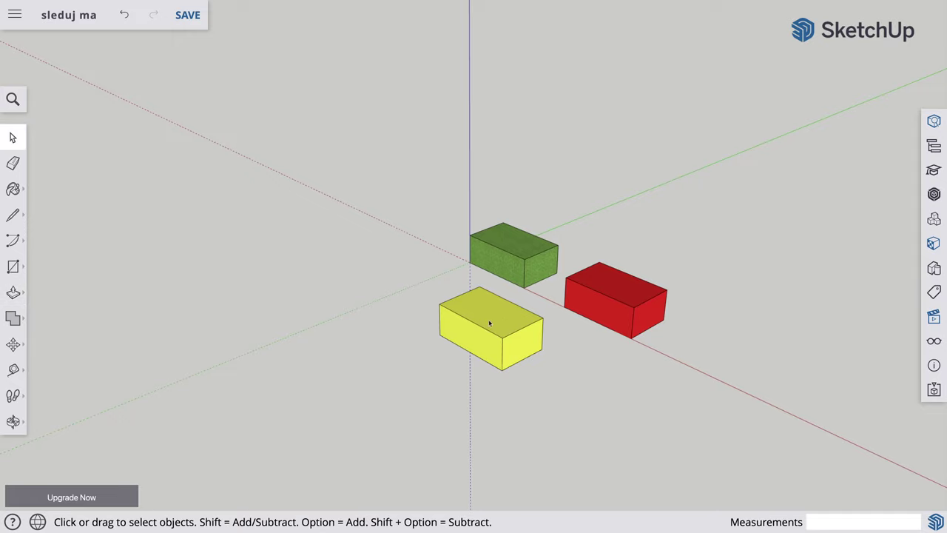
Inside the yellow box group, pull its top face upward.
double_click(489, 323)
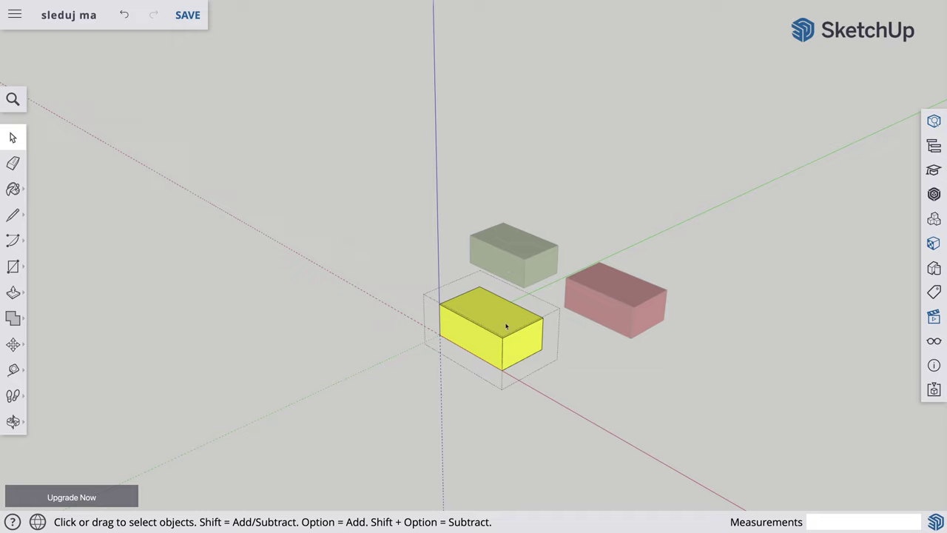
key("p")
left_click_drag(501, 319, 503, 286)
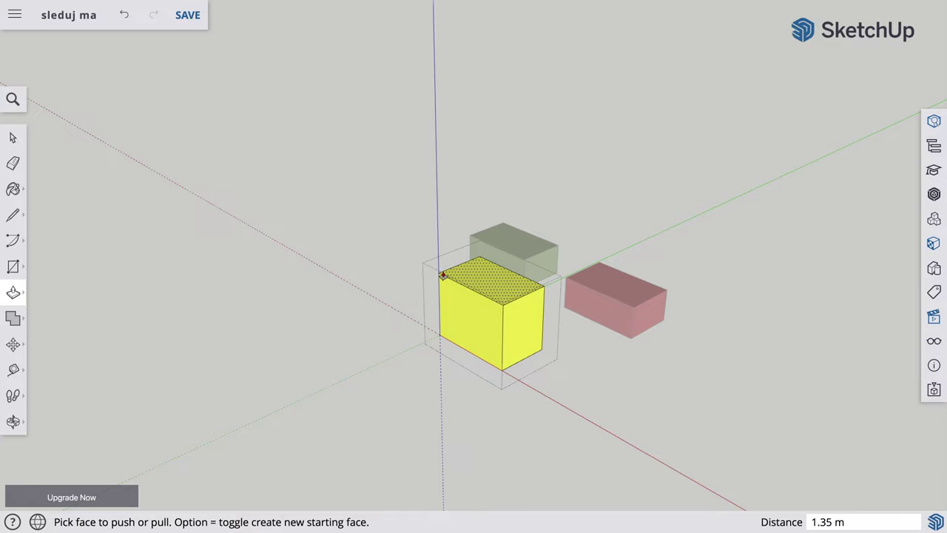
Window-select the yellow box and delete it.
key("space")
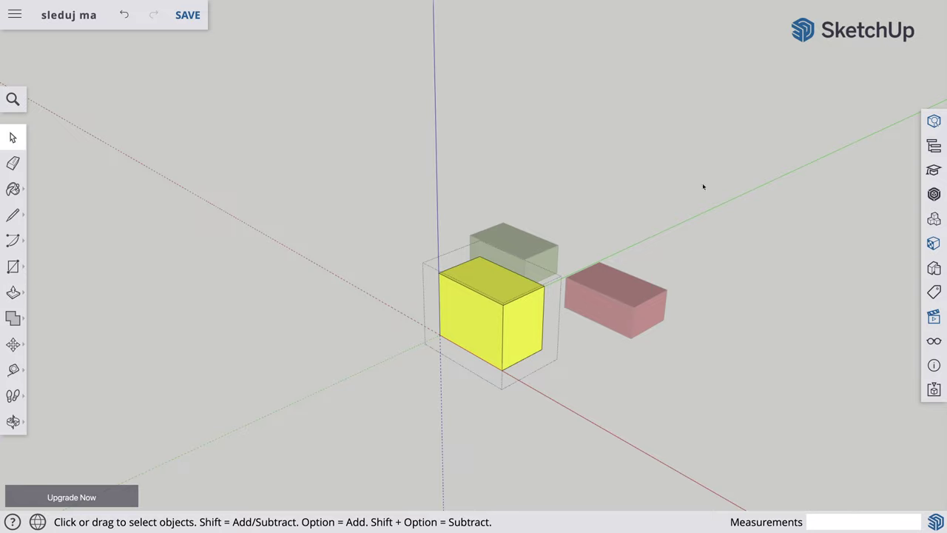
left_click_drag(703, 184, 696, 444)
left_click_drag(402, 429, 373, 432)
key("Delete")
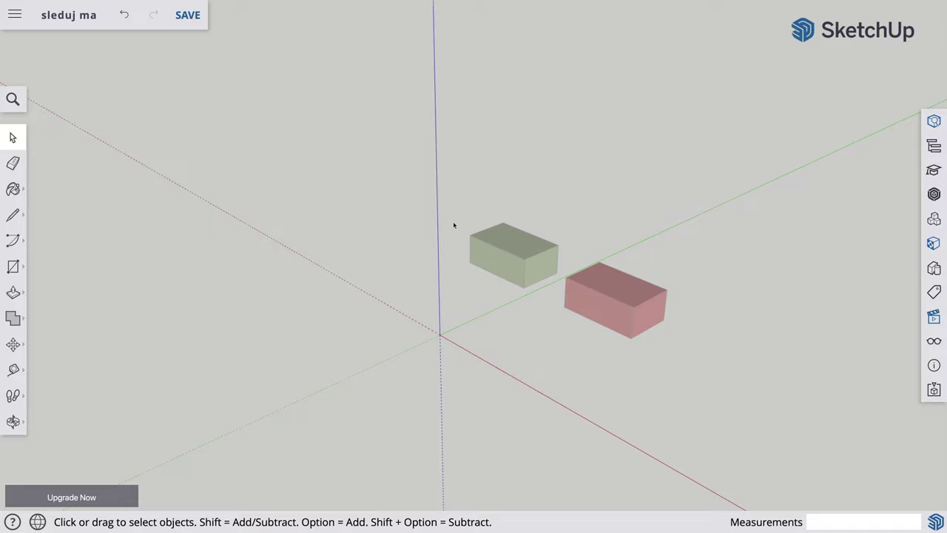
Window-select the green and red boxes and delete them.
left_click_drag(683, 203, 478, 368)
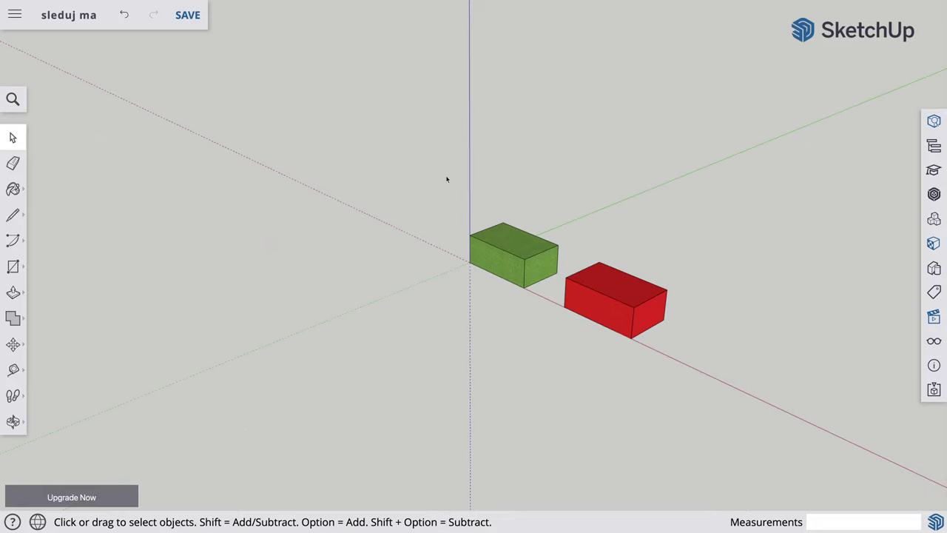
left_click_drag(446, 179, 705, 365)
key("Delete")
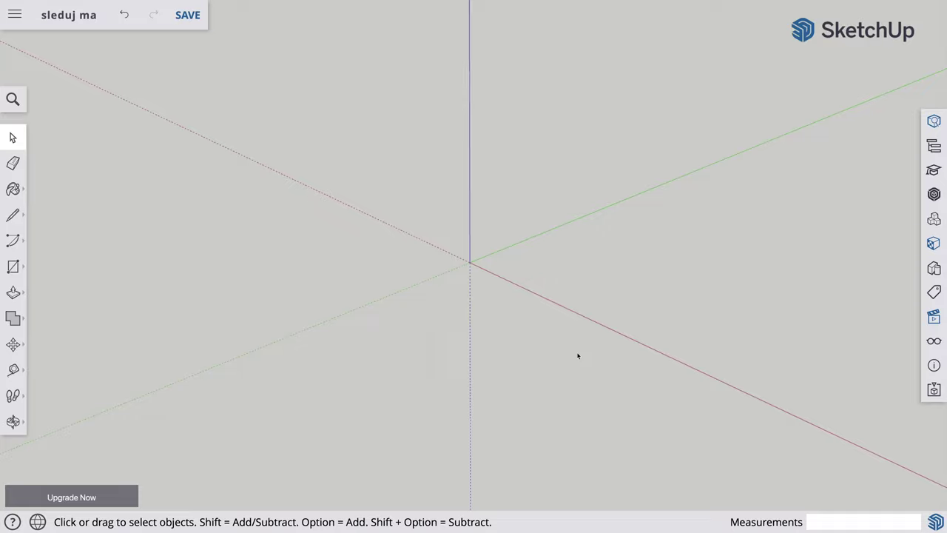
scroll(578, 356, "down", 2)
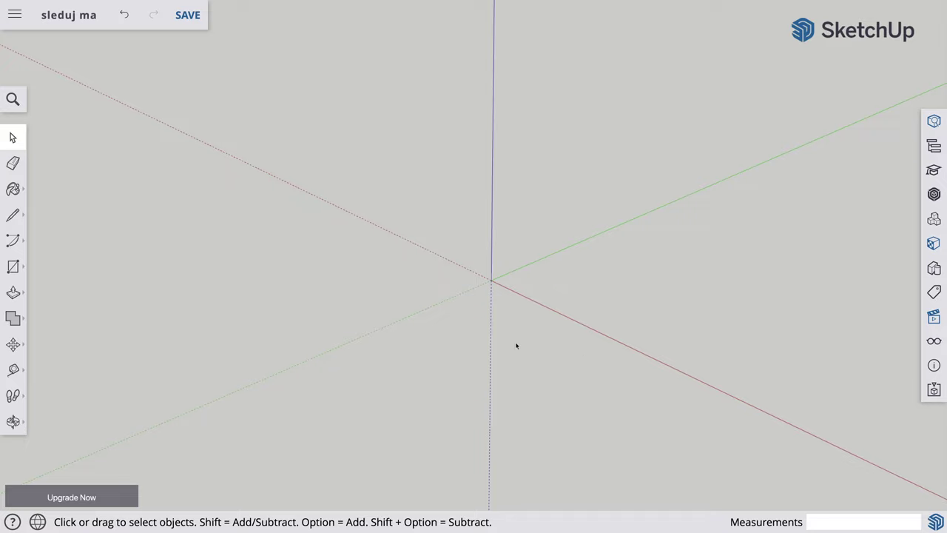
Draw a rectangle from the origin, push it up about 2.25 m, and orbit to eye level.
key("r")
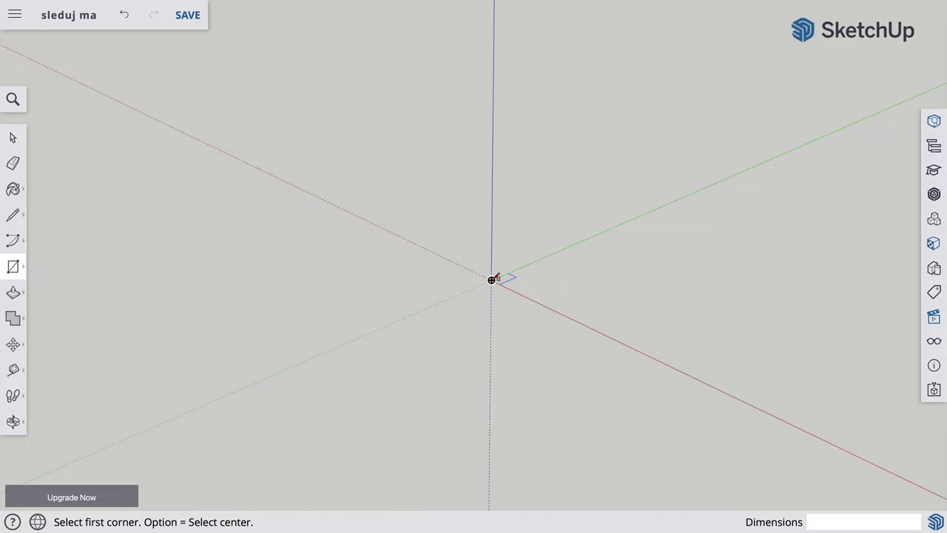
left_click(491, 280)
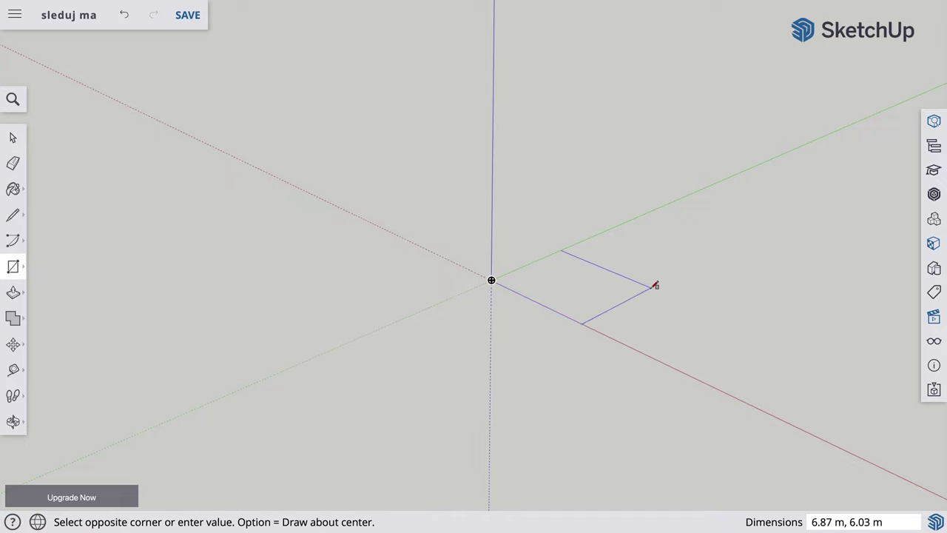
left_click(699, 288)
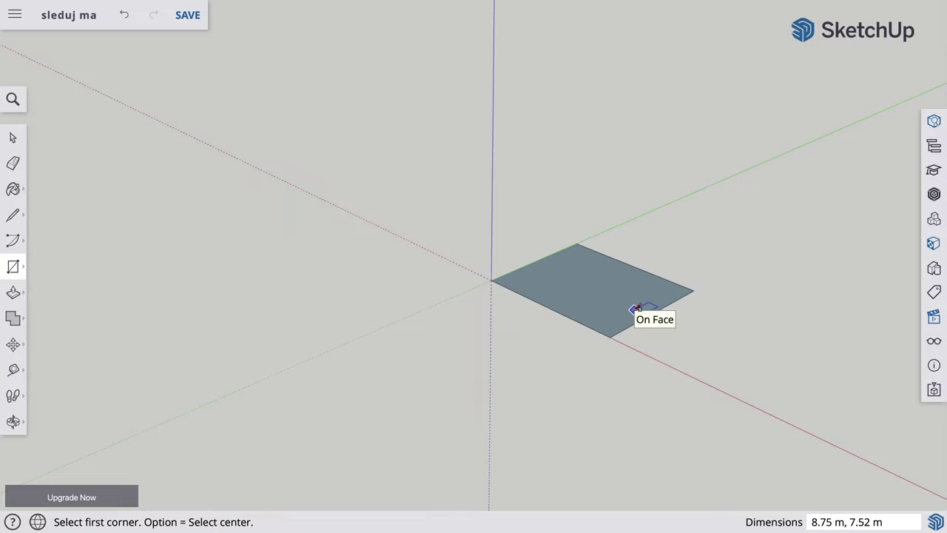
key("p")
left_click(611, 305)
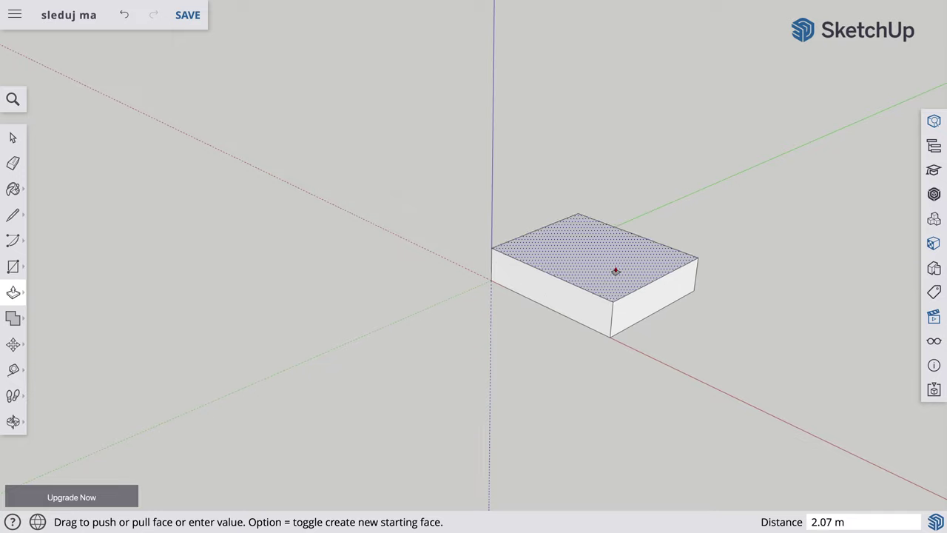
left_click(615, 268)
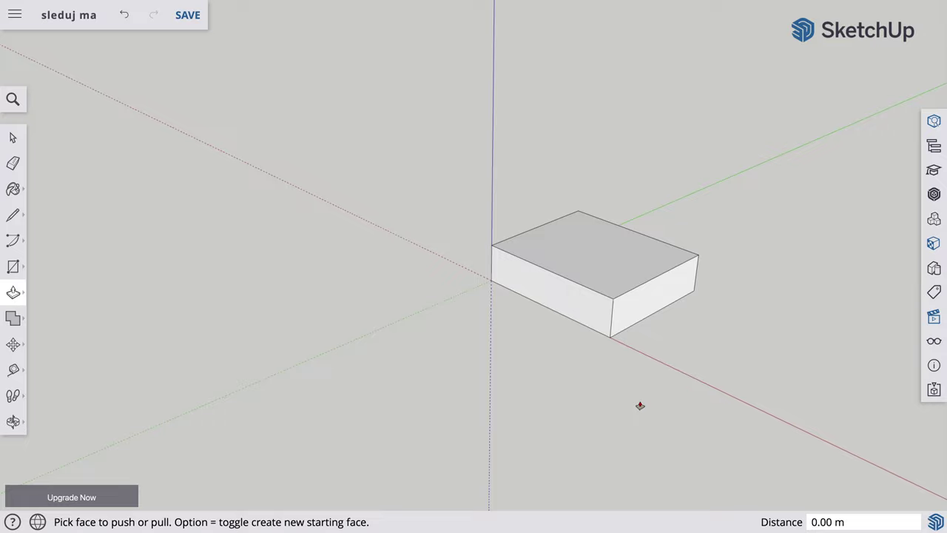
key("o")
mouse_move(620, 385)
left_mouse_down()
mouse_move(626, 165)
mouse_move(570, 232)
mouse_move(638, 284)
left_mouse_up()
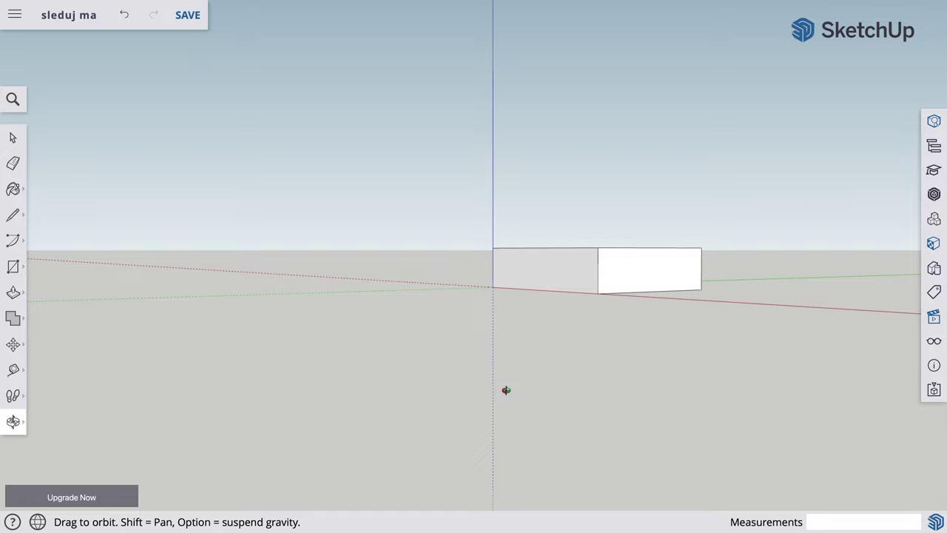
Draw a diagonal line from the box's end face to its bottom edge, then view from below.
key("l")
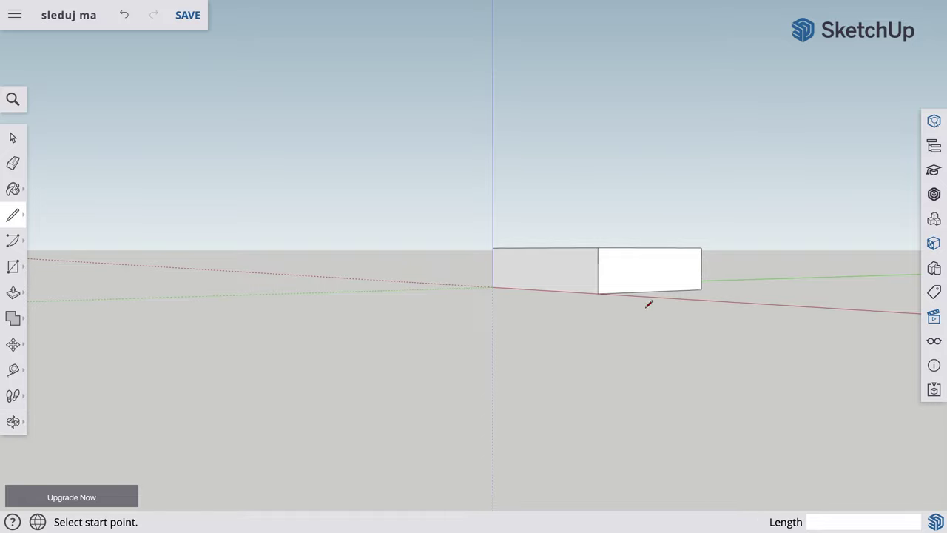
left_click(598, 270)
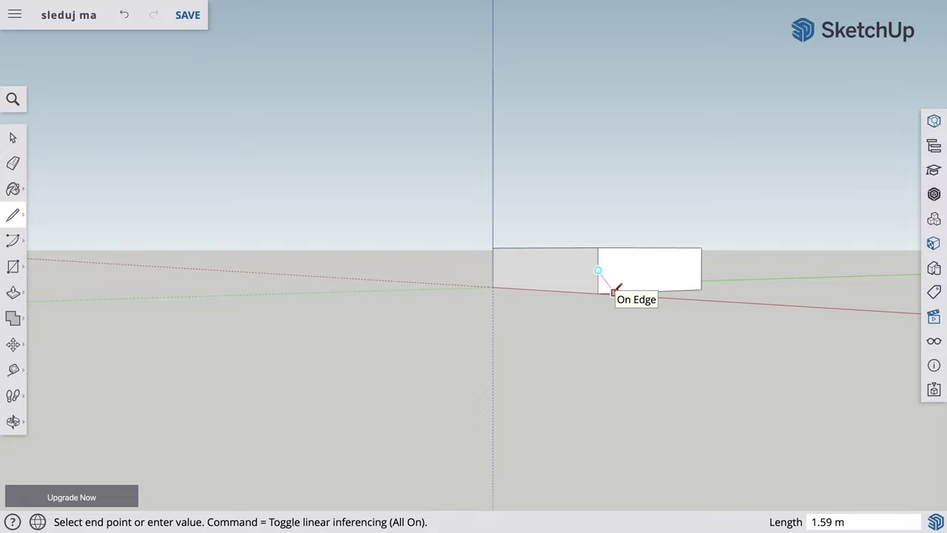
left_click(613, 292)
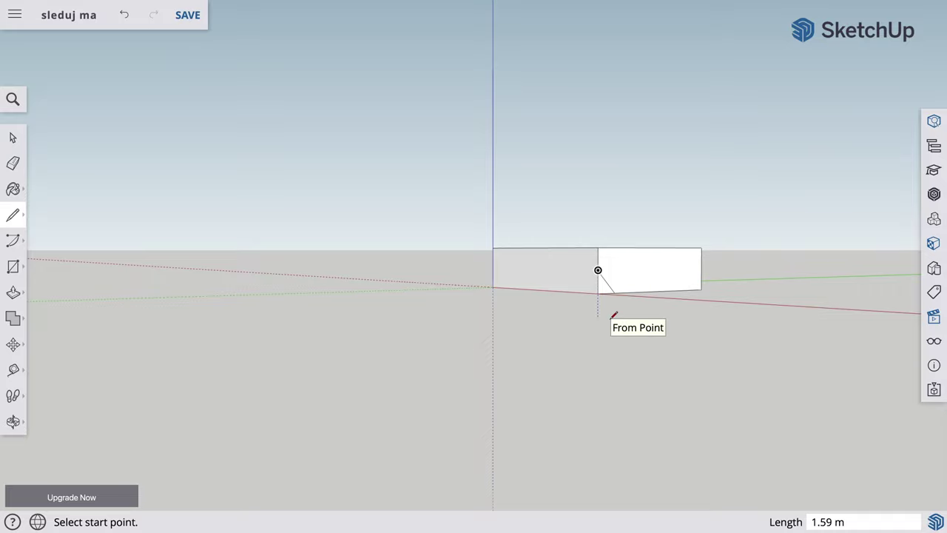
key("o")
mouse_move(627, 325)
left_mouse_down()
mouse_move(632, 232)
mouse_move(626, 245)
left_mouse_up()
left_click_drag(646, 326, 649, 303)
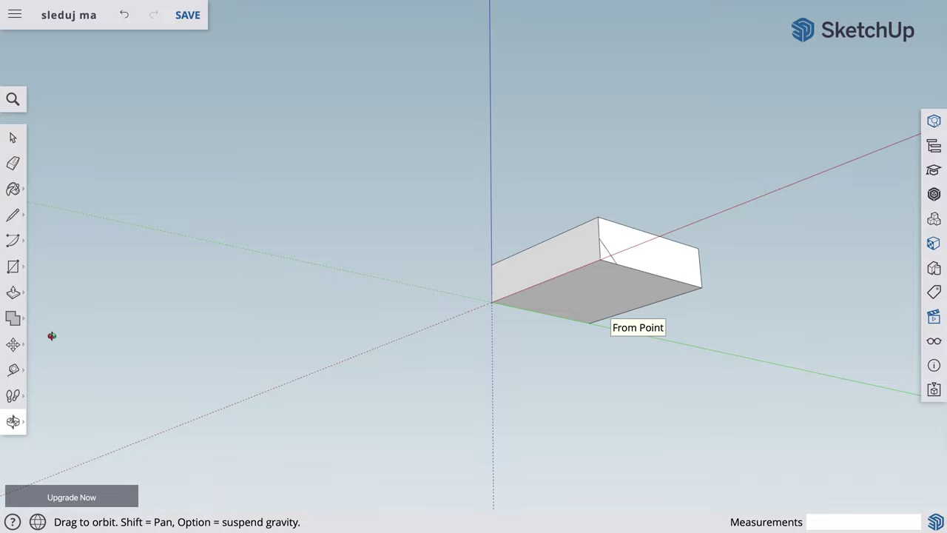
Sweep the triangular profile around the bottom face with Follow Me to bevel every bottom edge.
left_click(15, 344)
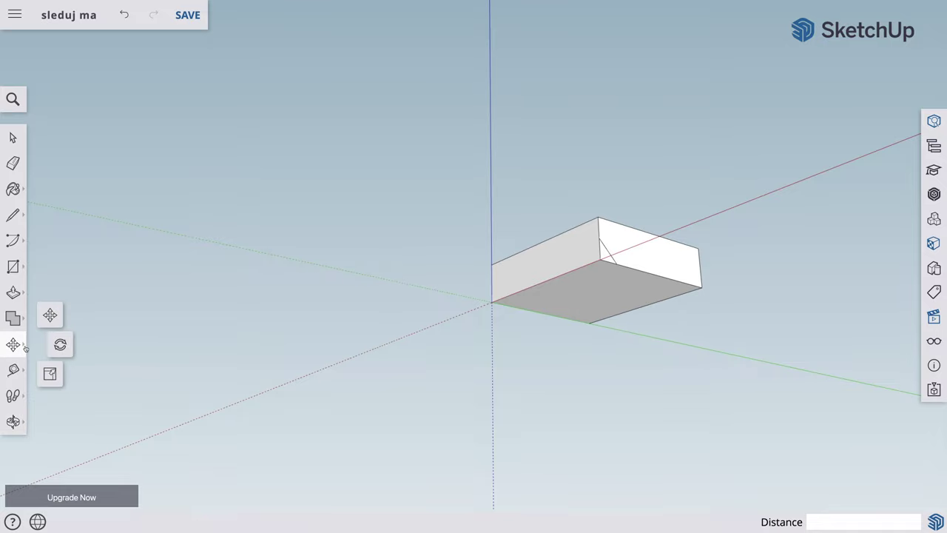
left_click(13, 293)
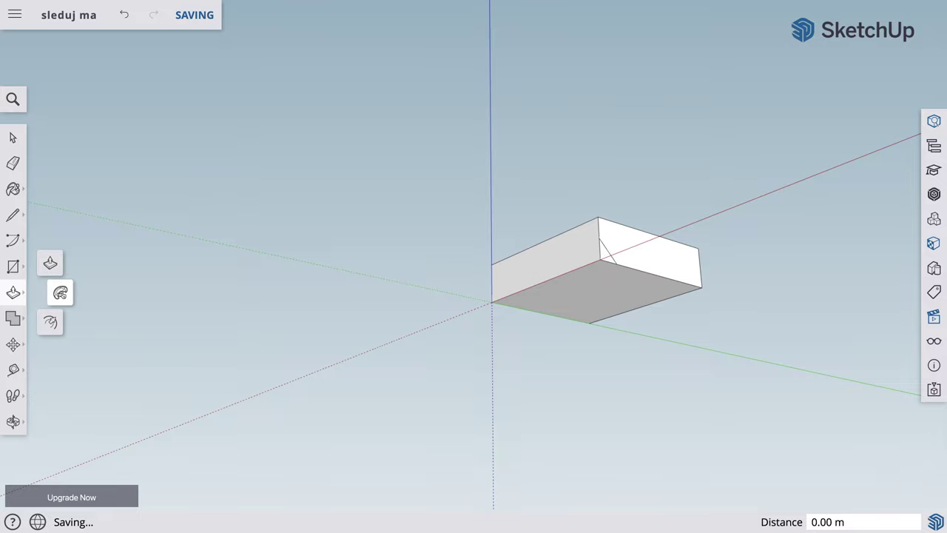
left_click(61, 293)
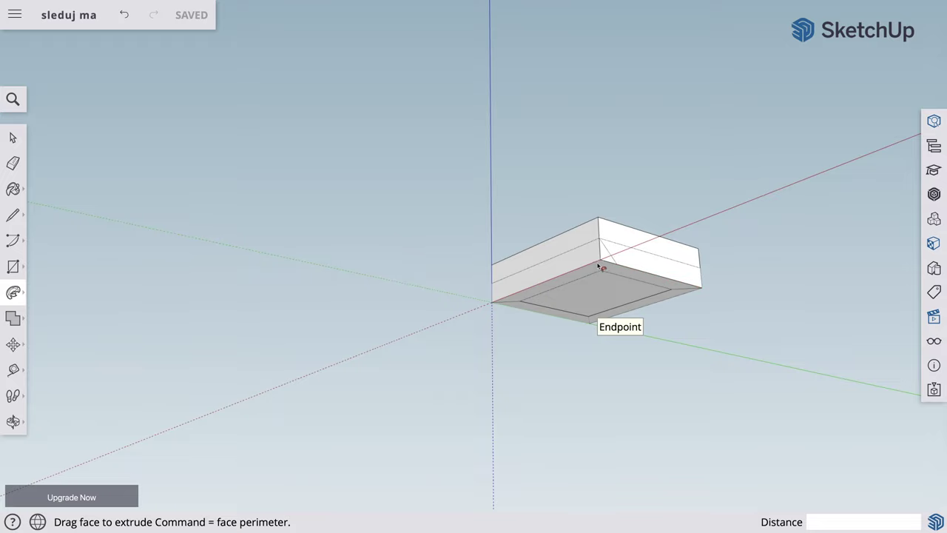
left_click(601, 265)
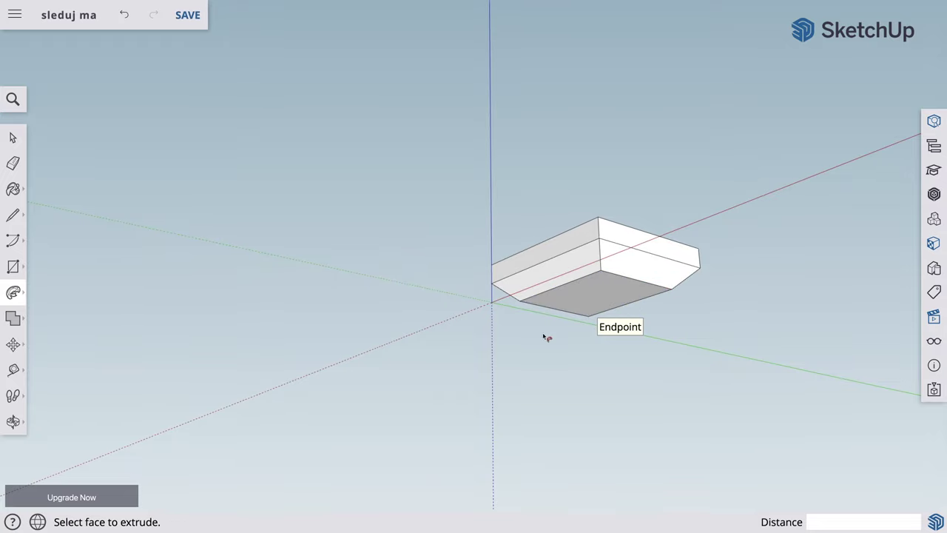
key("o")
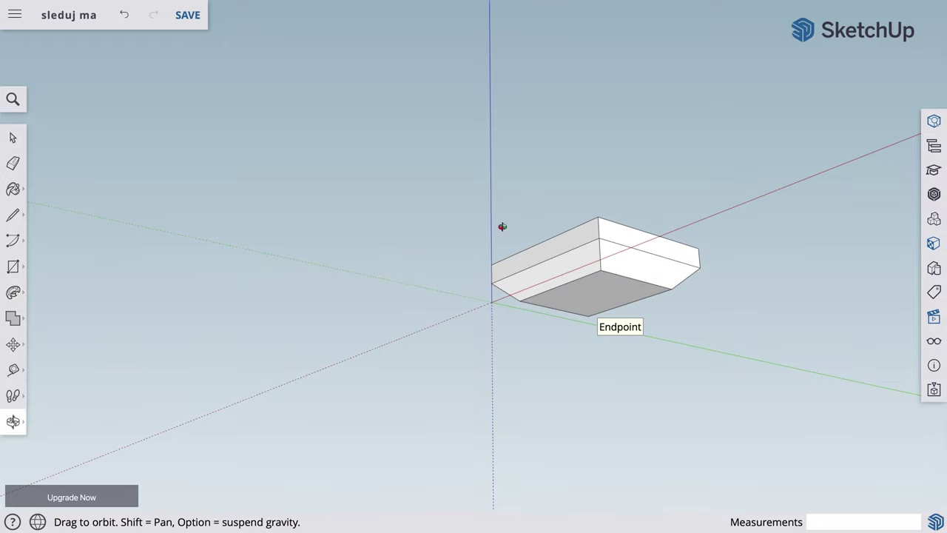
left_click_drag(501, 226, 428, 305)
mouse_move(761, 307)
left_mouse_down()
mouse_move(730, 286)
mouse_move(724, 157)
mouse_move(753, 150)
mouse_move(726, 298)
mouse_move(689, 209)
mouse_move(518, 262)
mouse_move(516, 286)
mouse_move(596, 311)
mouse_move(646, 350)
mouse_move(700, 372)
mouse_move(675, 466)
mouse_move(641, 486)
mouse_move(617, 285)
mouse_move(641, 342)
mouse_move(714, 354)
mouse_move(668, 360)
left_mouse_up()
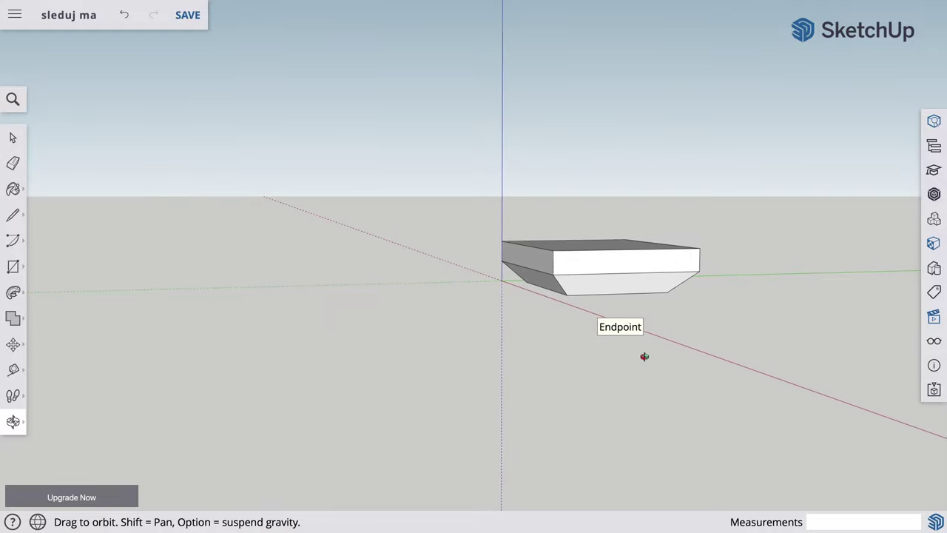
Draw a line from the end face's corner point up to the top edge, forming the triangular top-chamfer profile.
key("l")
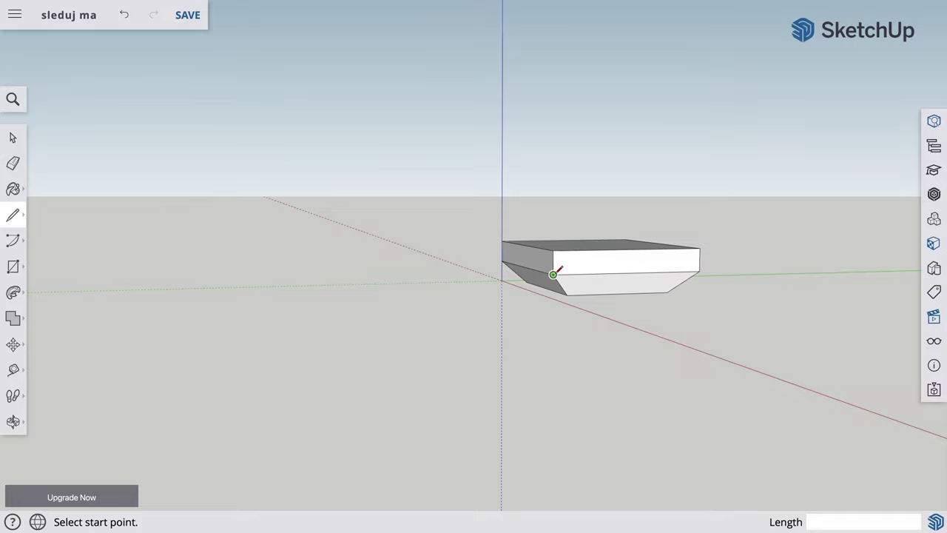
left_click(553, 274)
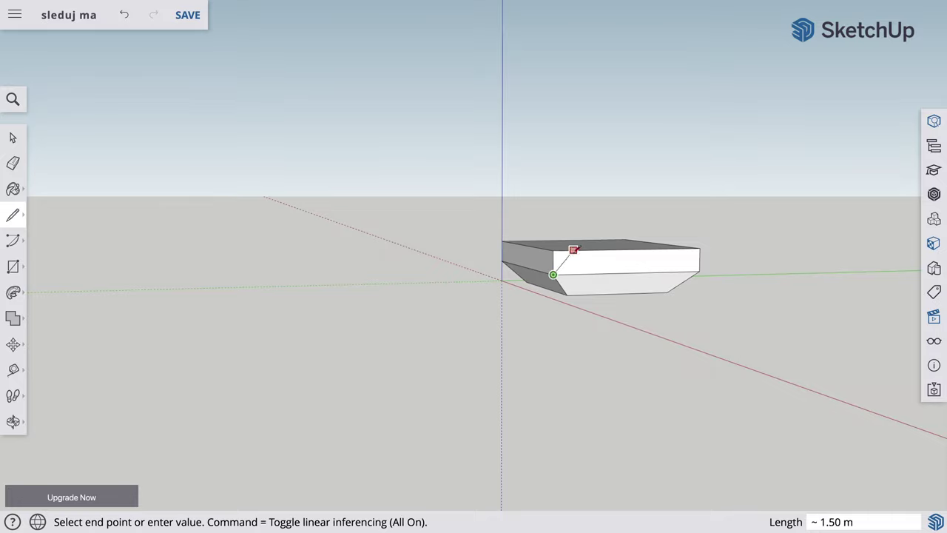
left_click(574, 249)
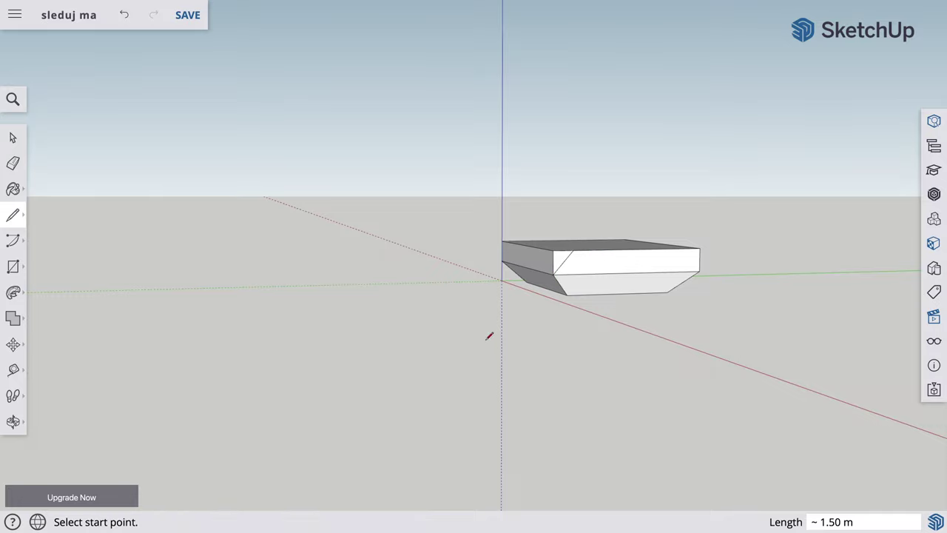
key("o")
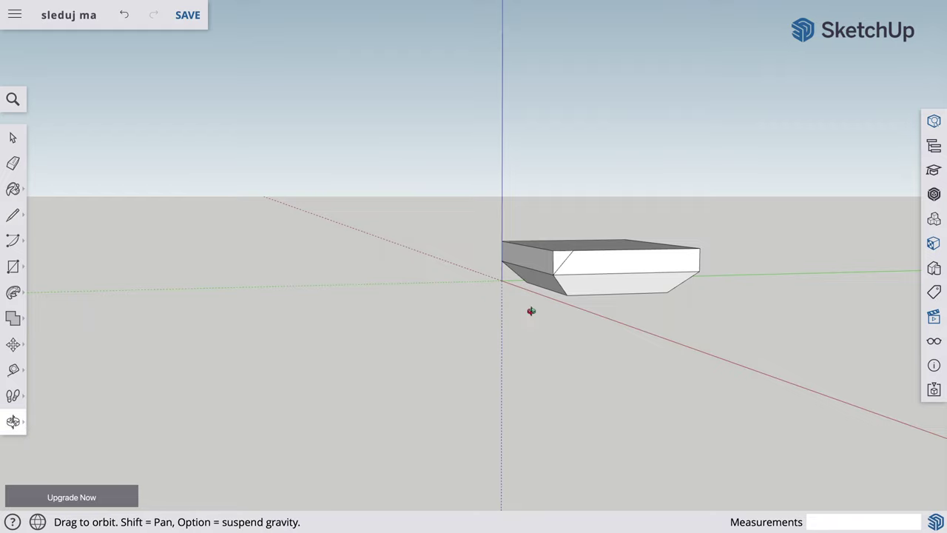
left_click_drag(530, 311, 479, 406)
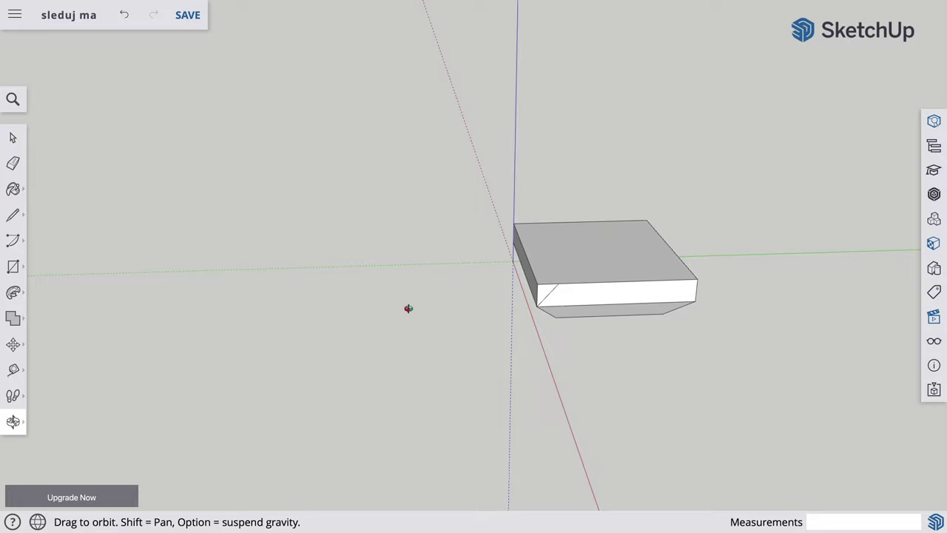
key("space")
Use the top face as the path and Follow Me the triangular corner to bevel all top edges.
left_click(594, 253)
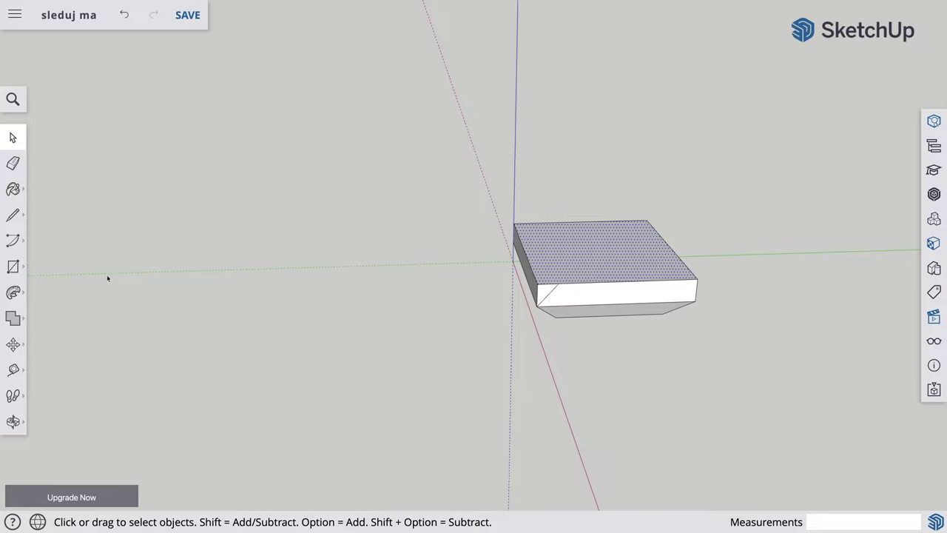
left_click(21, 292)
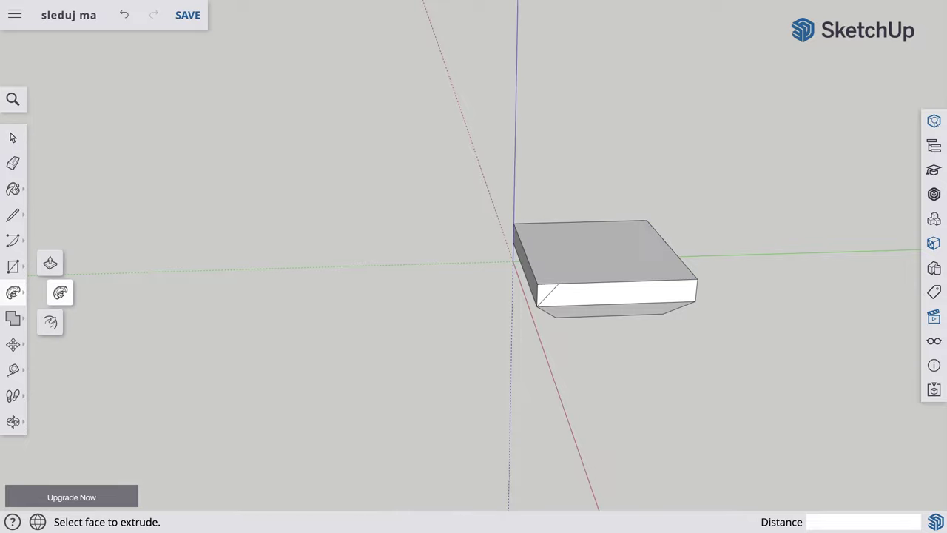
left_click(60, 295)
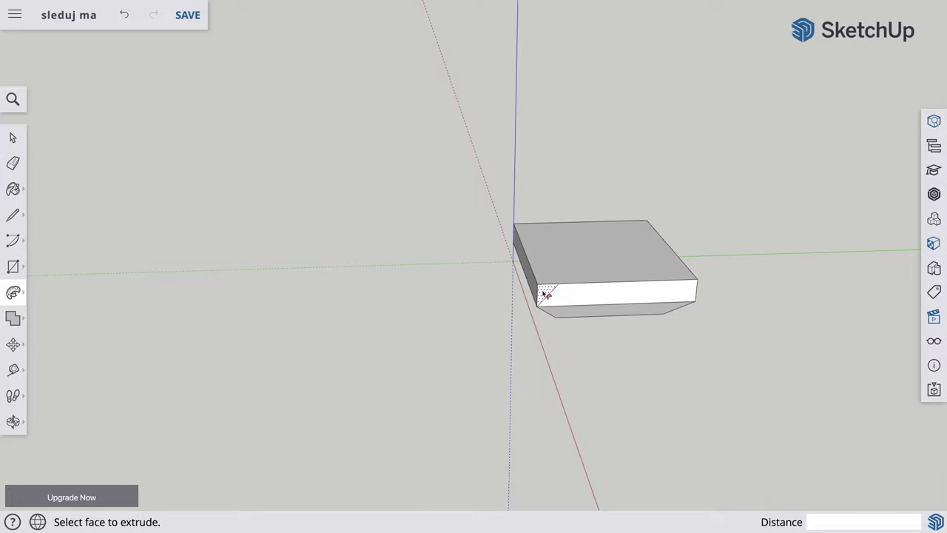
double_click(545, 294)
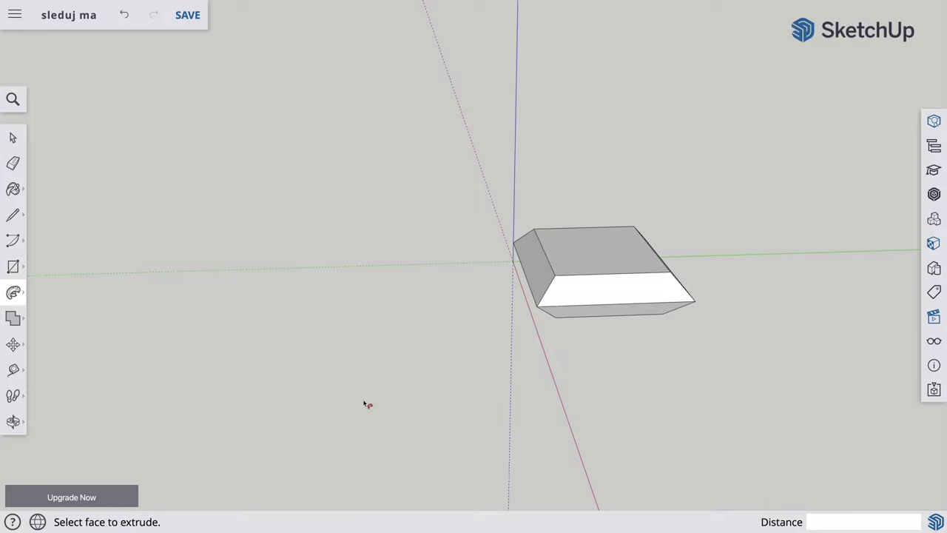
key("o")
mouse_move(622, 388)
left_mouse_down()
mouse_move(615, 311)
mouse_move(551, 201)
mouse_move(381, 237)
mouse_move(262, 289)
mouse_move(209, 300)
mouse_move(205, 314)
left_mouse_up()
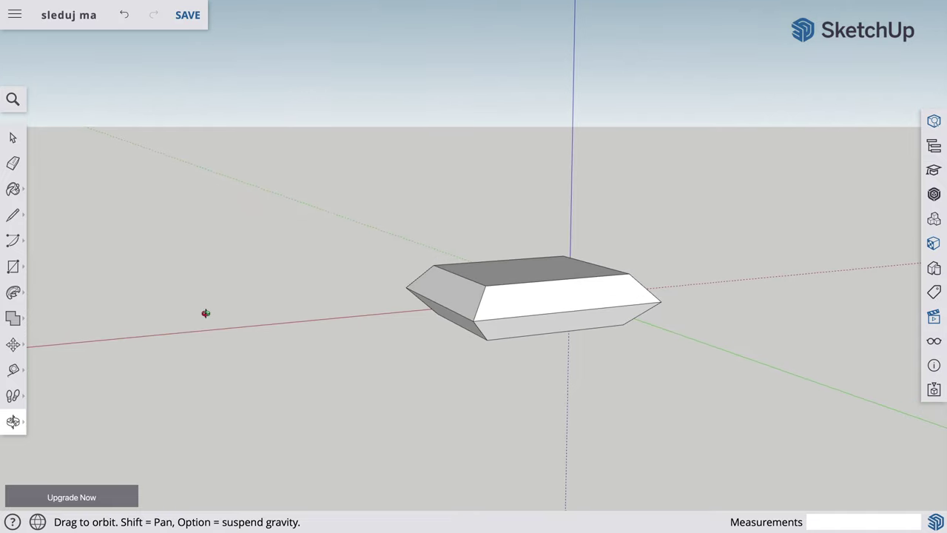